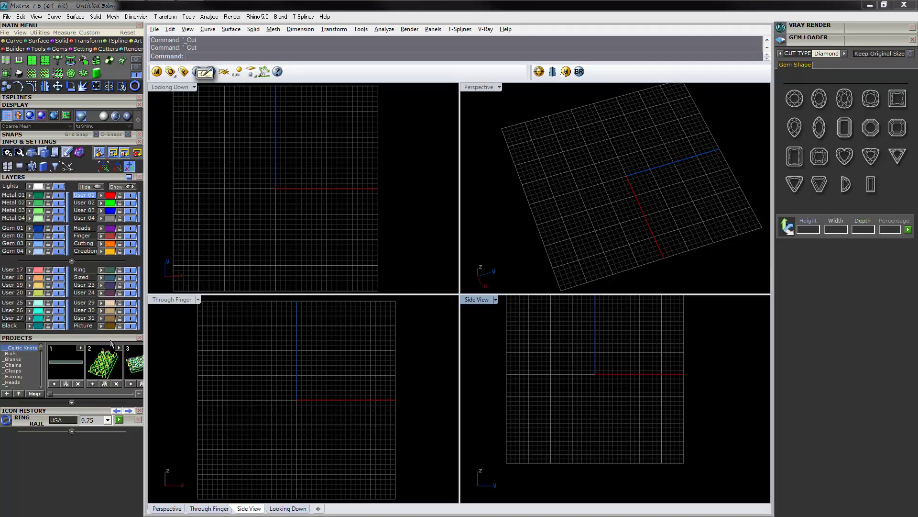
- Undock the Projects panel and load the first ring blank from the Blanks category into the scene
left_click_drag(111, 343, 436, 240)
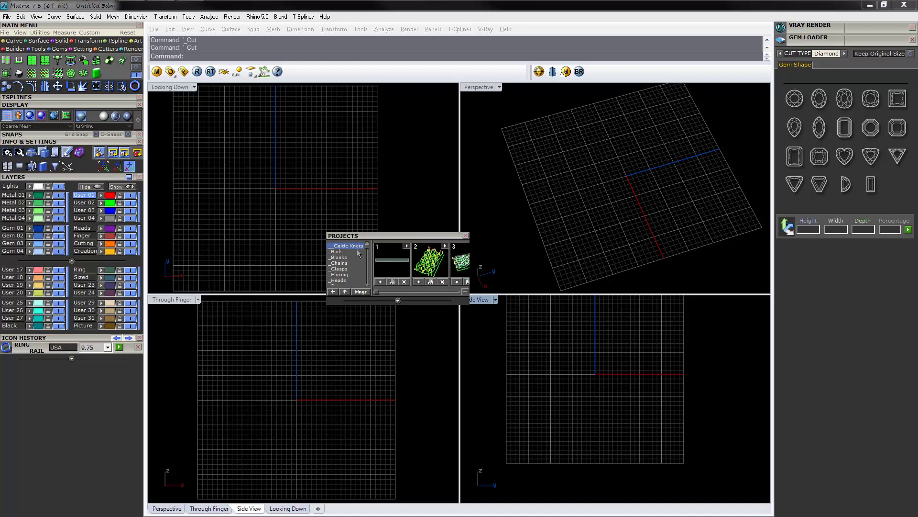
left_click(409, 208)
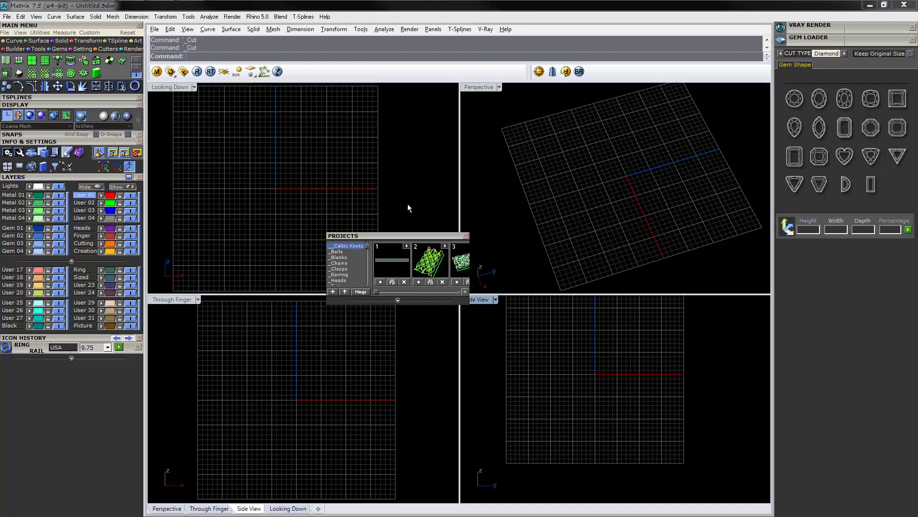
left_click(357, 244)
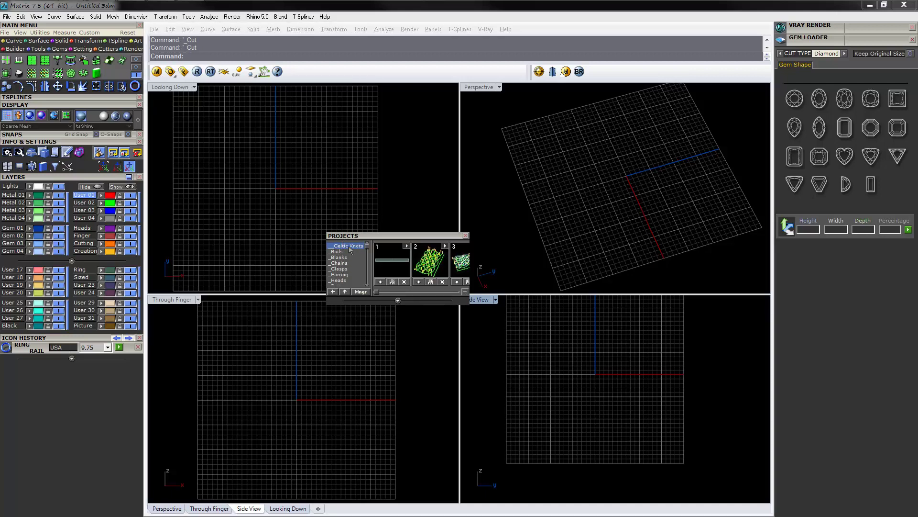
left_click(343, 257)
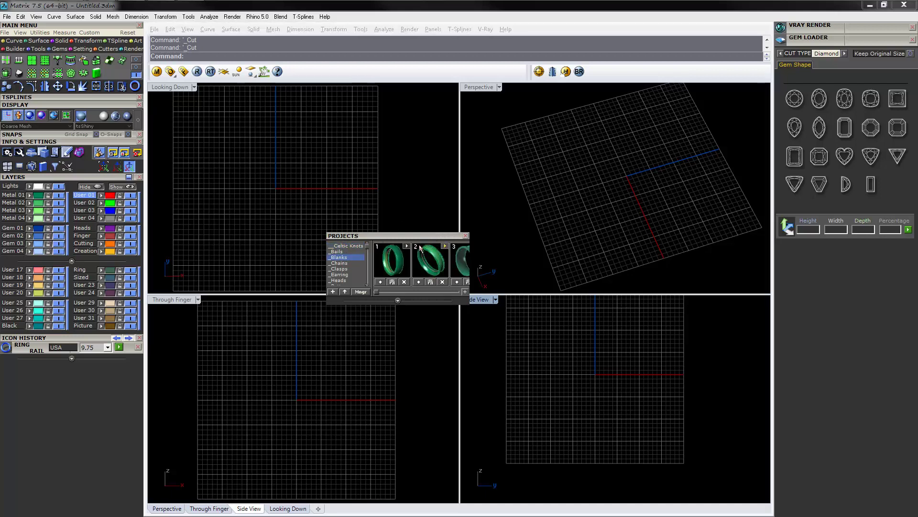
left_click(397, 262)
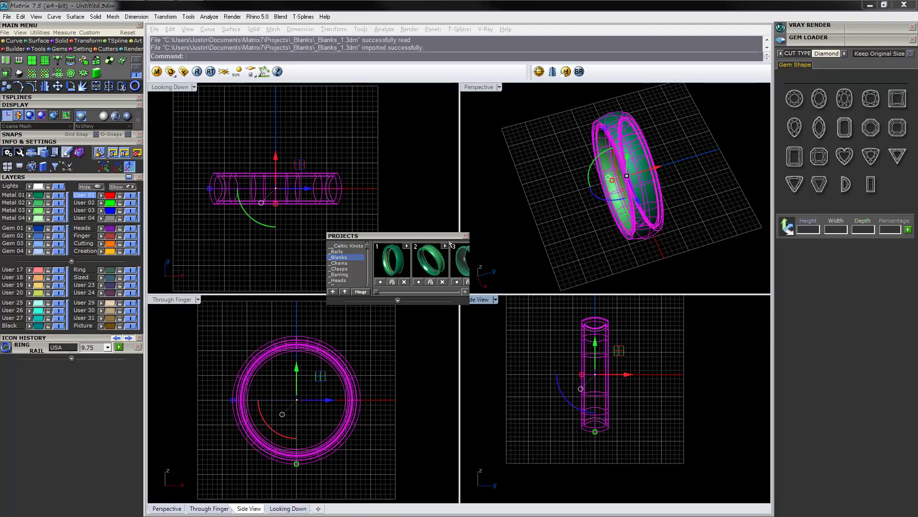
- Dock the Projects panel back below the Layers panel and delete the imported ring blank
left_click_drag(443, 240, 352, 287)
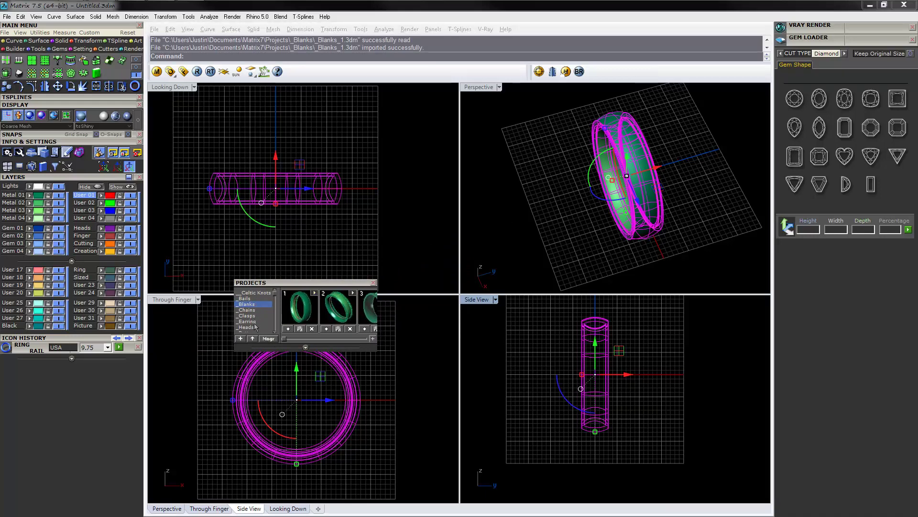
left_click_drag(339, 292, 178, 318)
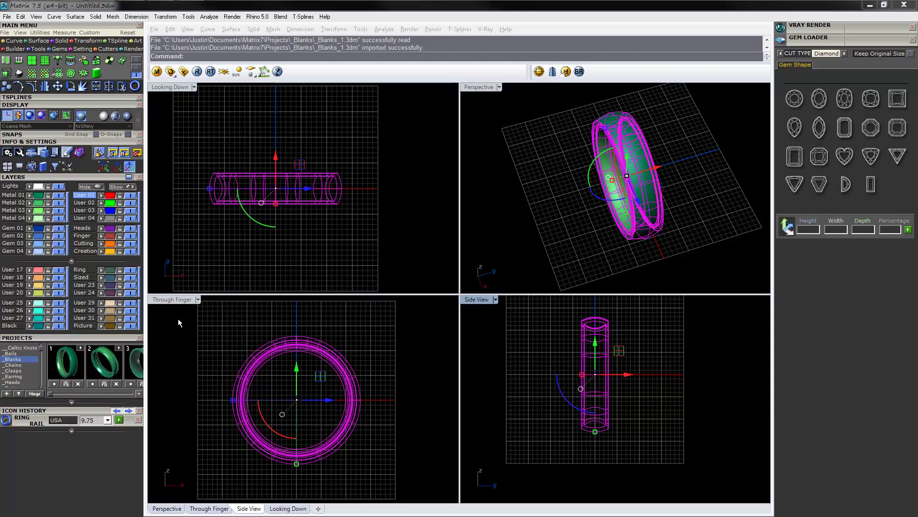
left_click(540, 222)
right_click_drag(541, 221, 655, 202)
left_click_drag(562, 271, 702, 85)
key("Delete")
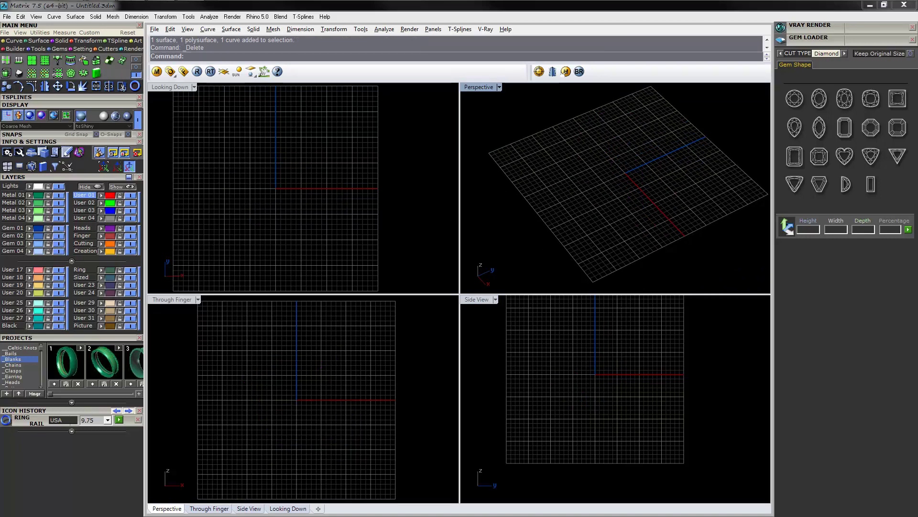
- Open the Libraries panel and bring up its folder settings in Rhino Options
left_click(44, 166)
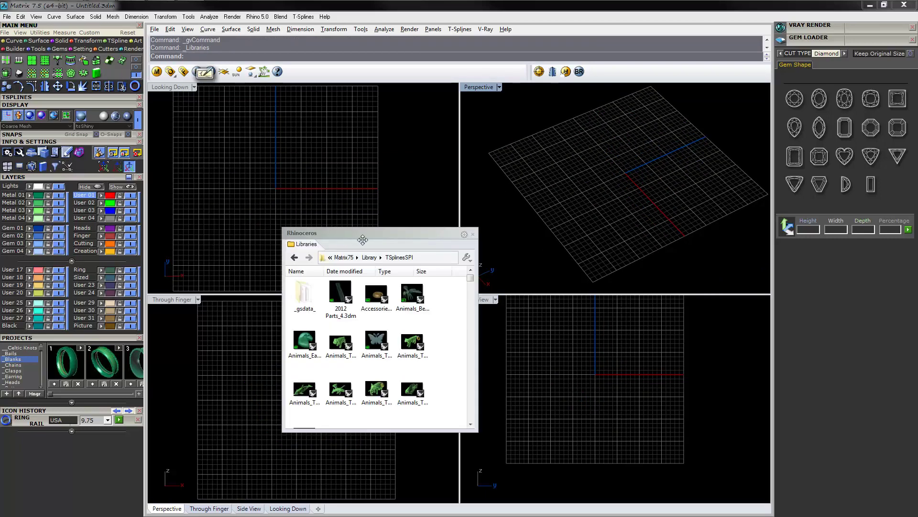
left_click_drag(358, 236, 441, 225)
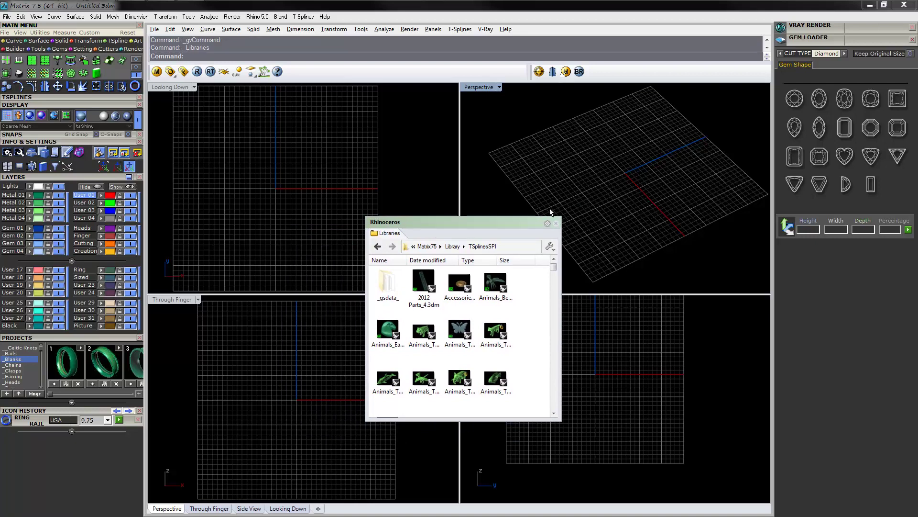
left_click(554, 250)
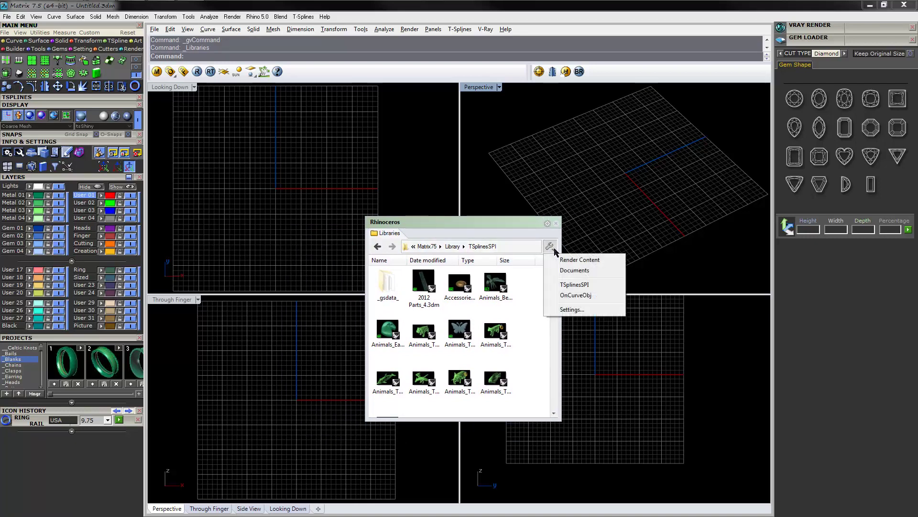
left_click(583, 310)
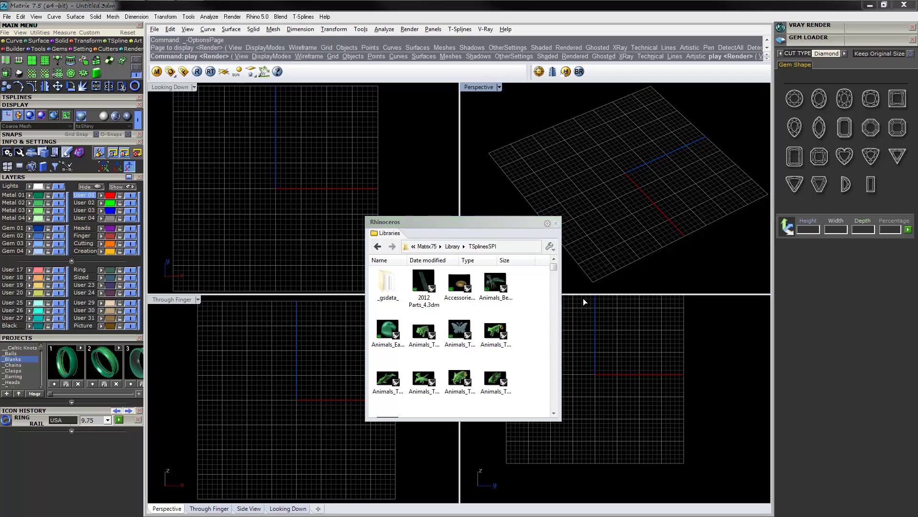
left_click_drag(445, 156, 557, 153)
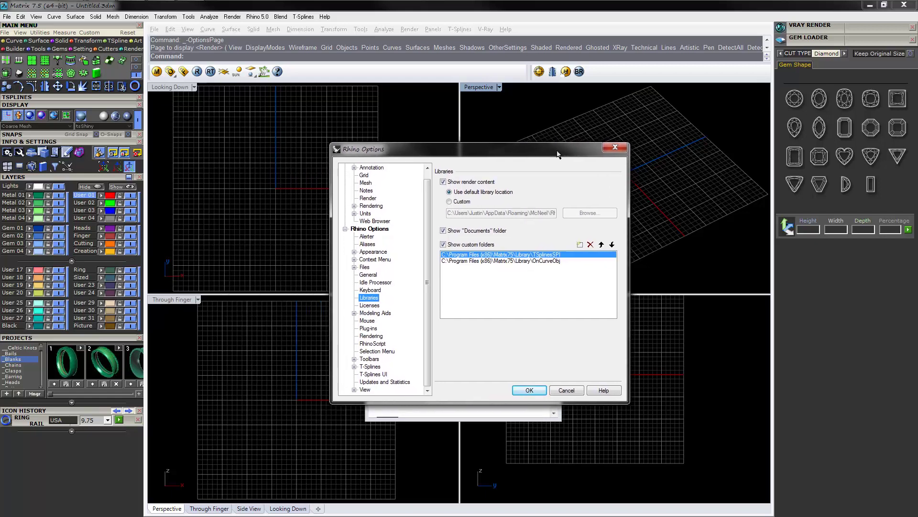
- Try adding a new custom folder entry to the library settings, leave it empty and accept the options
left_click(580, 245)
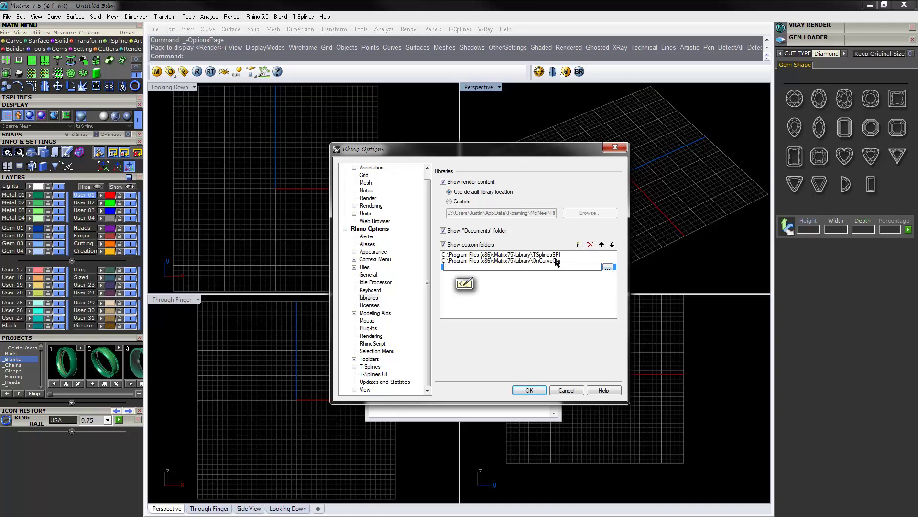
left_click(581, 302)
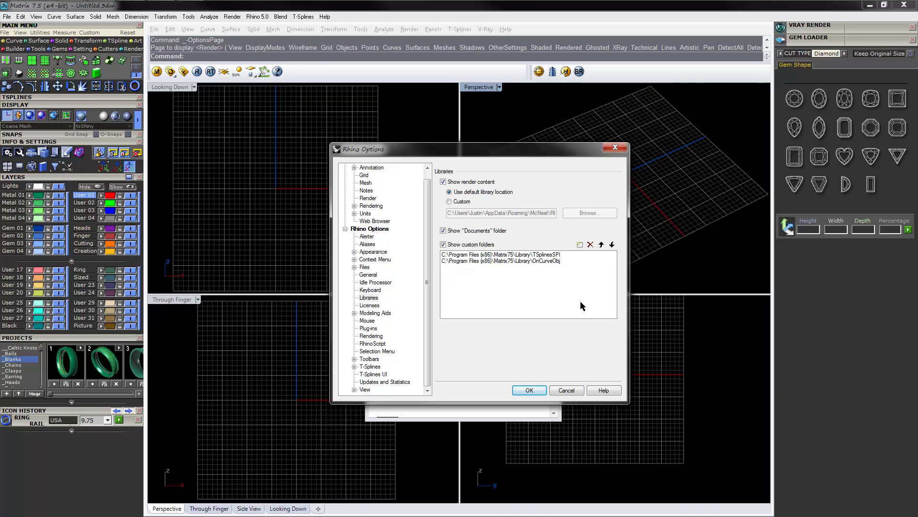
left_click(539, 389)
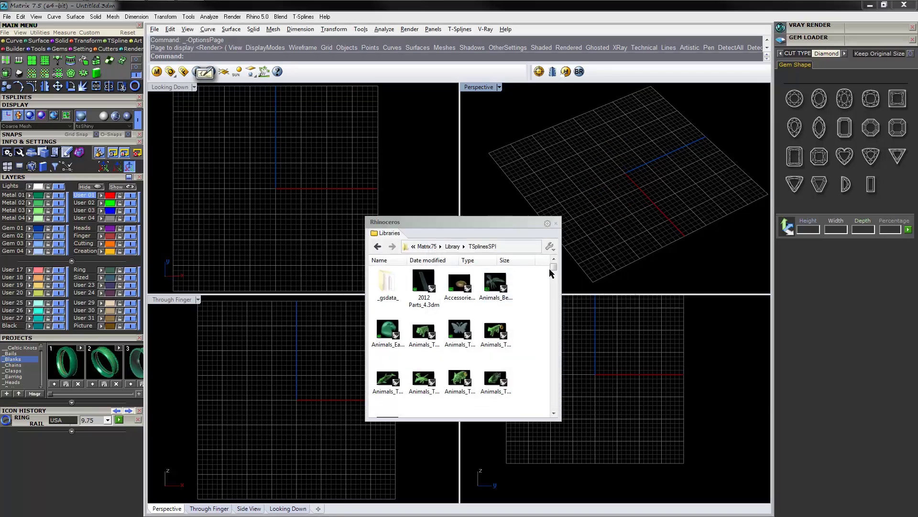
- Browse the OnCurveObj and TSplinesSPI library folders in turn, ending on TSplinesSPI
left_click(550, 246)
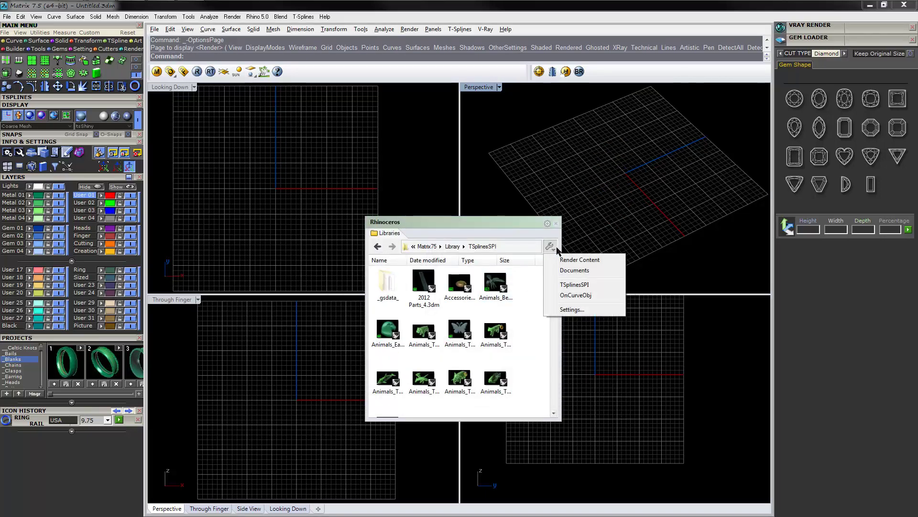
left_click(593, 297)
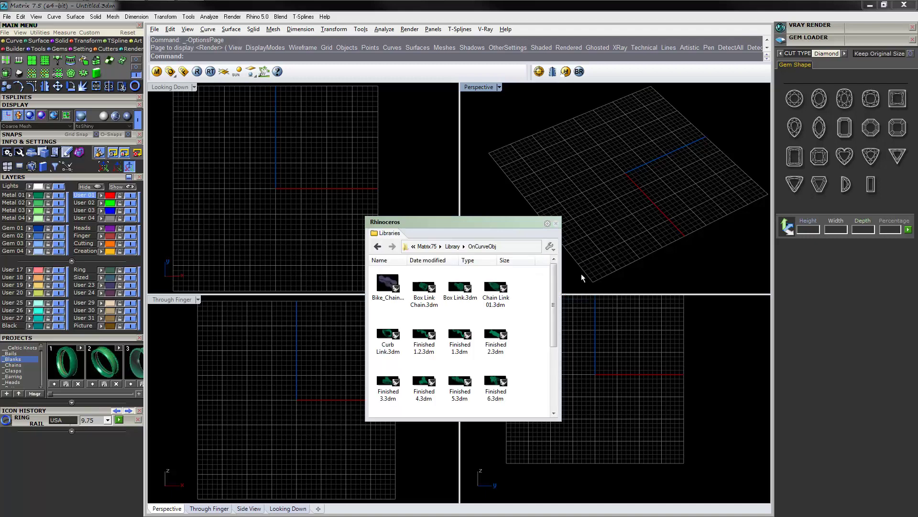
left_click(550, 247)
left_click(587, 285)
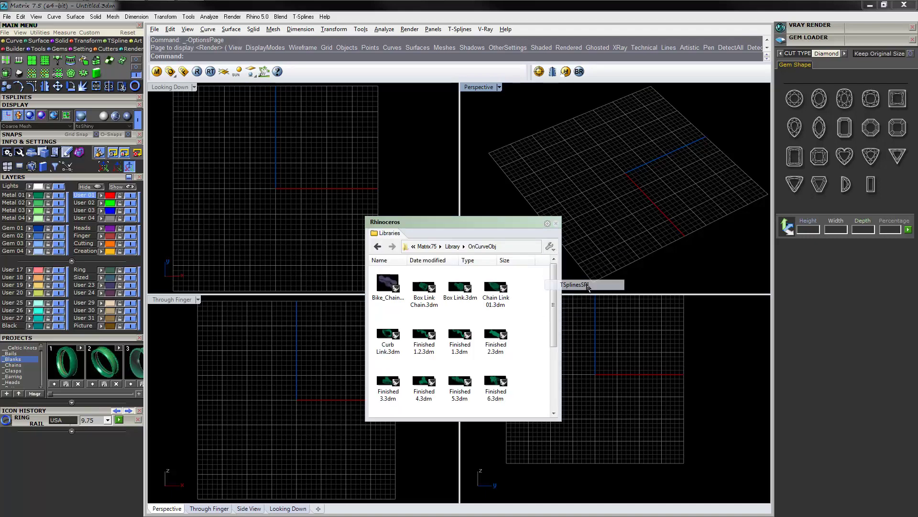
left_click(553, 249)
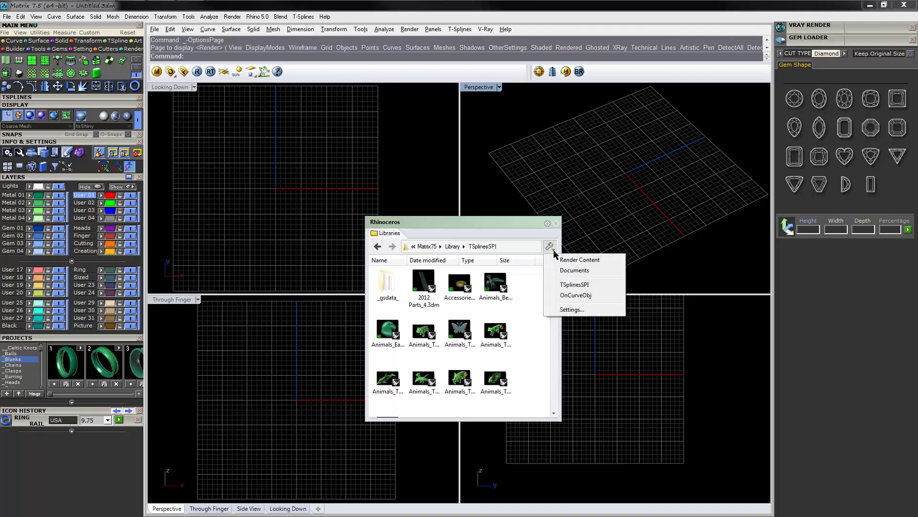
left_click(577, 296)
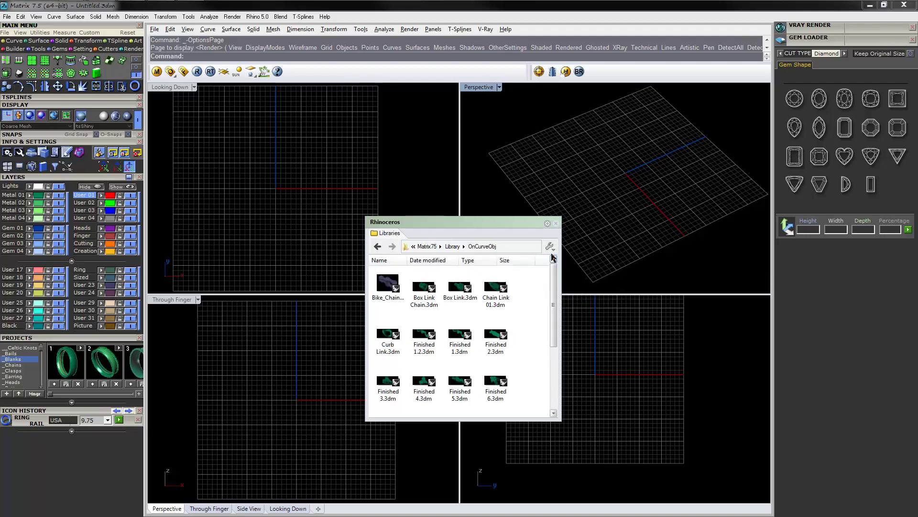
left_click(552, 250)
left_click(574, 281)
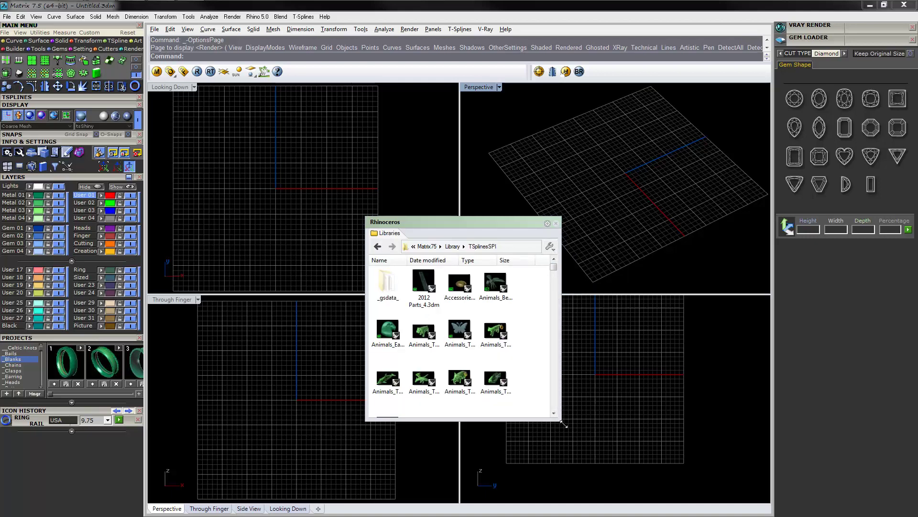
- Enlarge and reposition the Libraries panel, minimizing and restoring the Matrix window to bring the panel back
left_click_drag(564, 421, 517, 329)
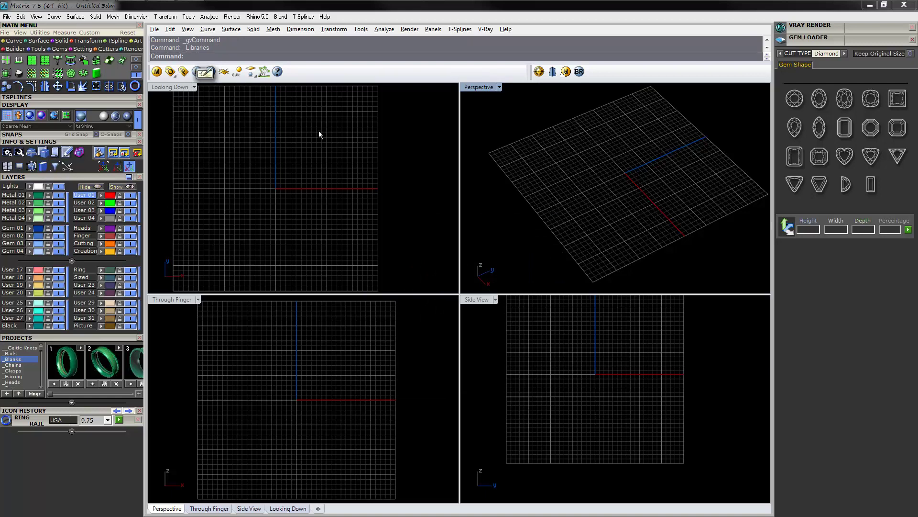
mouse_move(344, 12)
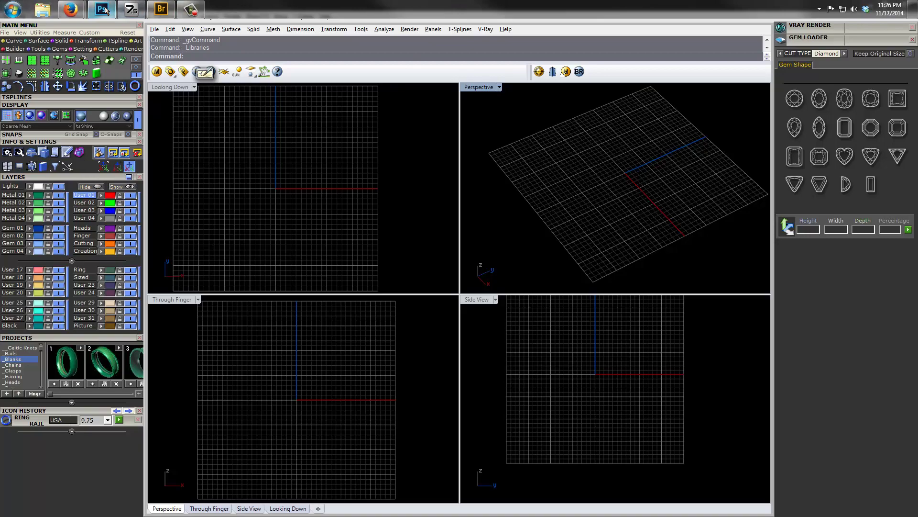
left_click(133, 10)
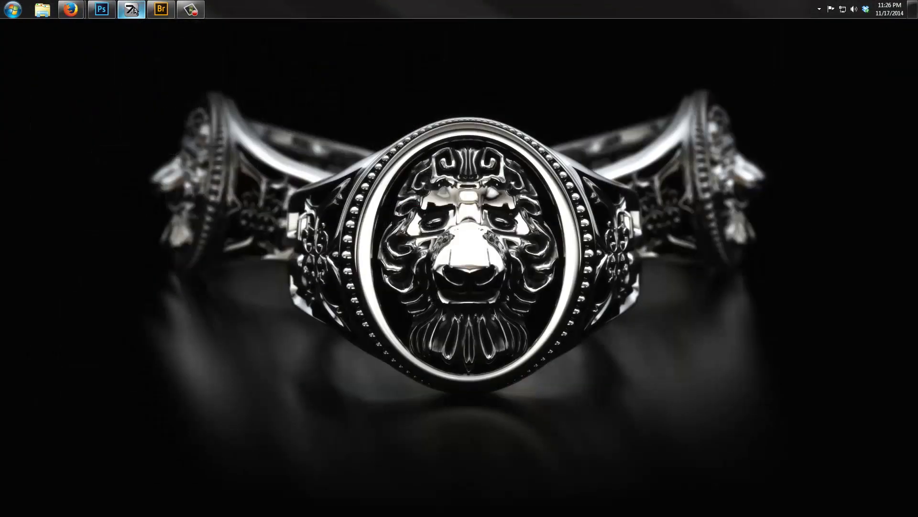
left_click(133, 9)
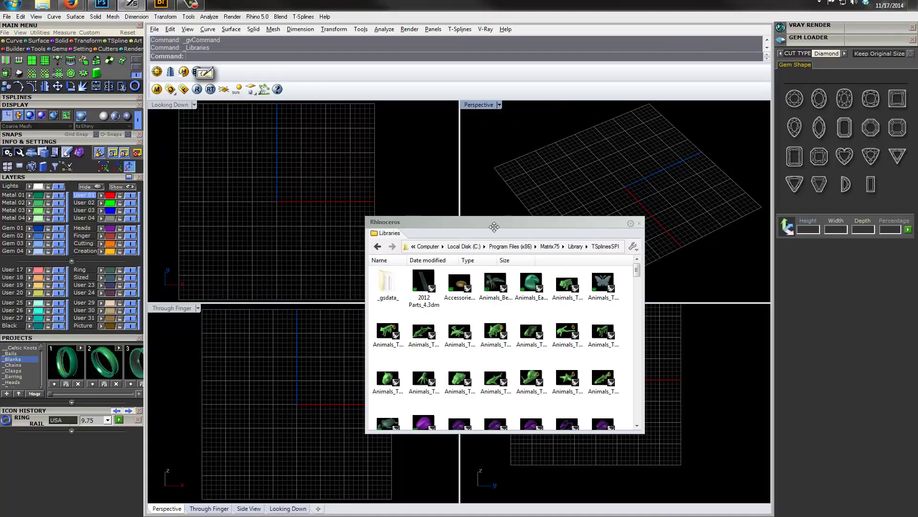
left_click_drag(494, 226, 455, 250)
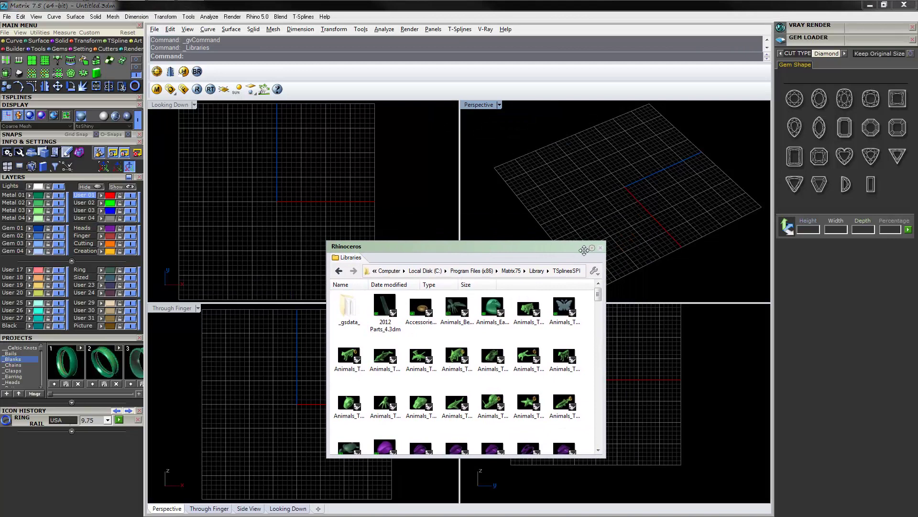
- Bring the Animals_TS_Butterfly_base.3dm model from the TSplinesSPI library into the scene
right_click(584, 307)
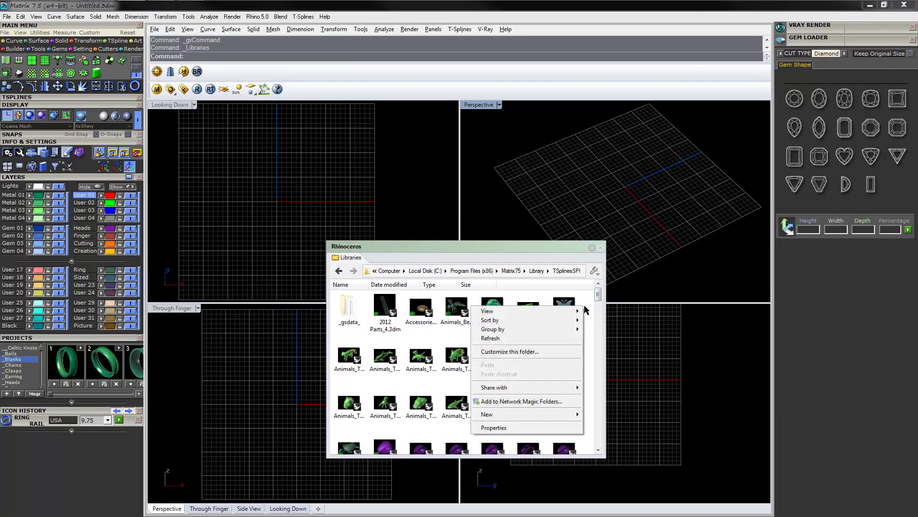
left_click(595, 354)
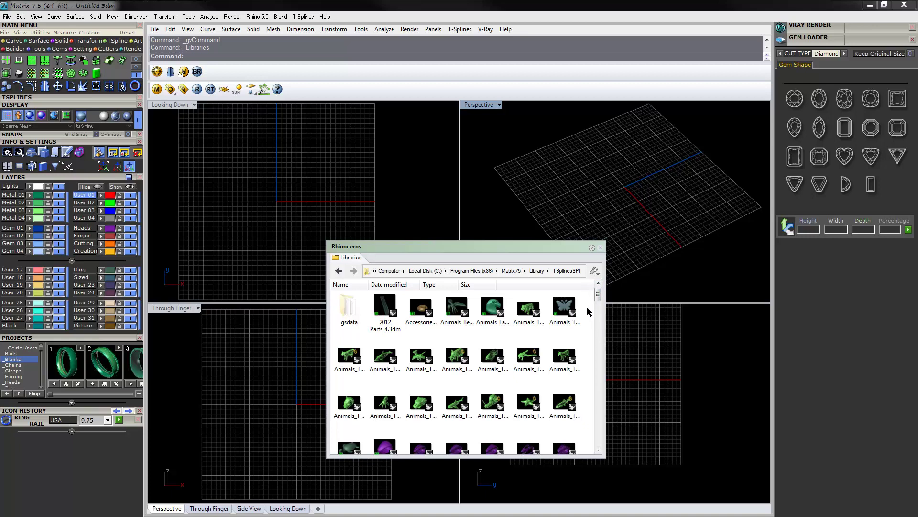
left_click(565, 312)
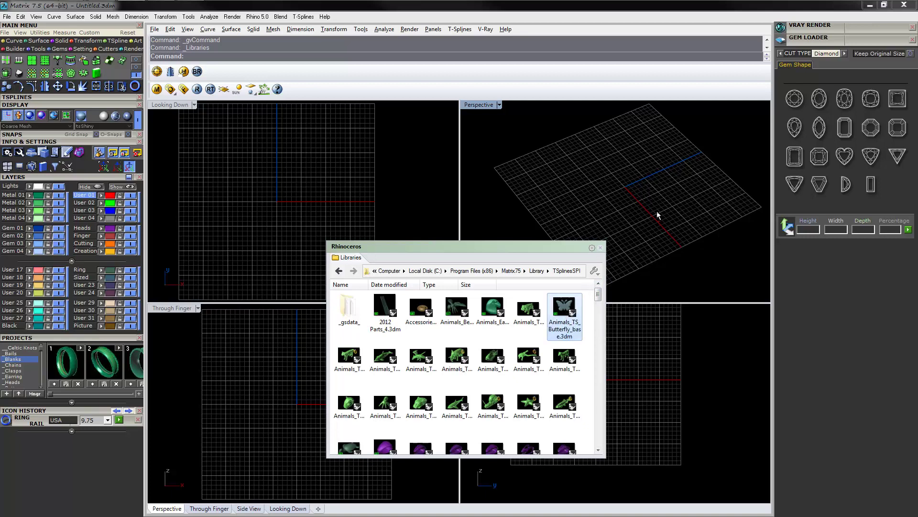
double_click(566, 313)
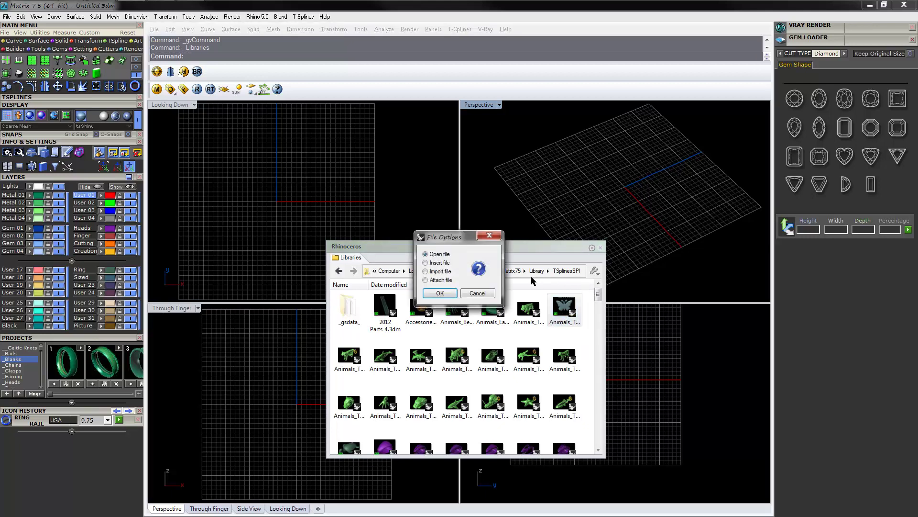
left_click(439, 293)
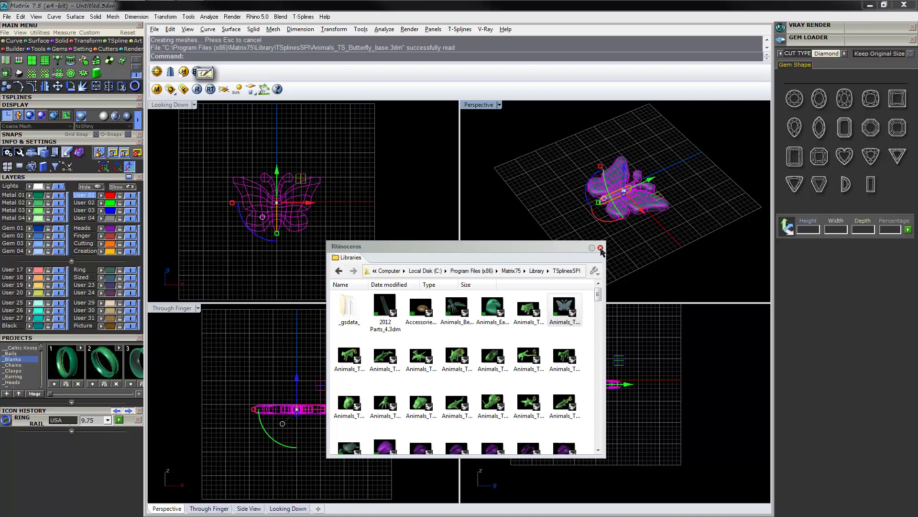
- Close the Libraries panel and delete the butterfly model from the scene
left_click(601, 248)
key("Escape")
mouse_move(629, 228)
right_mouse_down()
mouse_move(645, 262)
mouse_move(662, 243)
right_mouse_up()
left_click(650, 186)
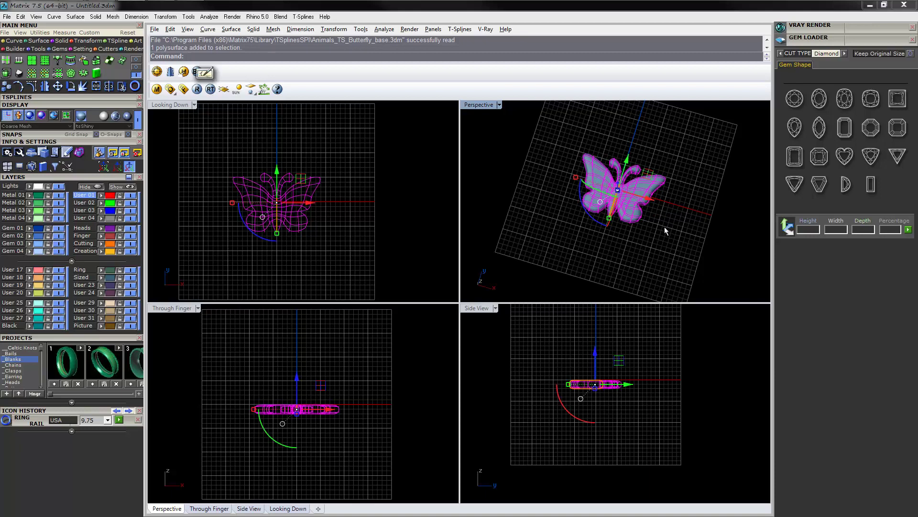
key("Delete")
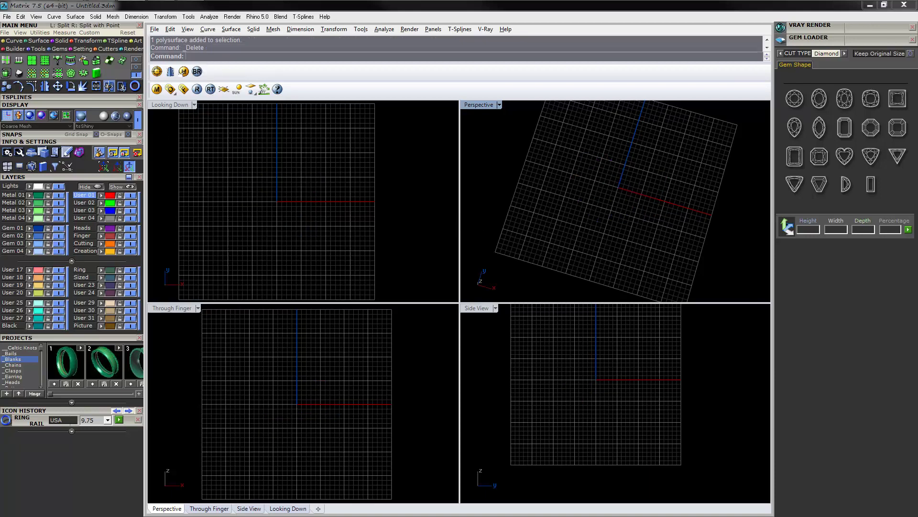
- Open the T-Splines Library Browser and look through its stored models from the animals down to the scrollwork and shanks
left_click(109, 86)
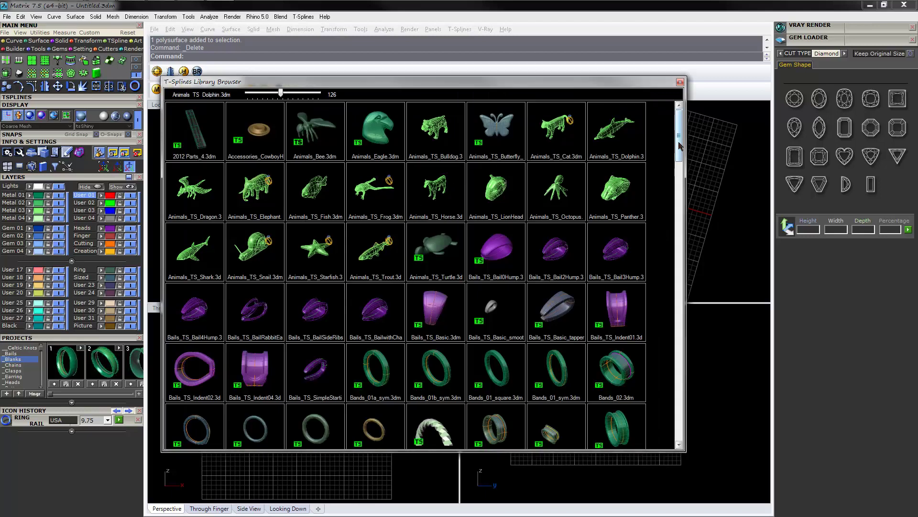
scroll(680, 146, "down", 3)
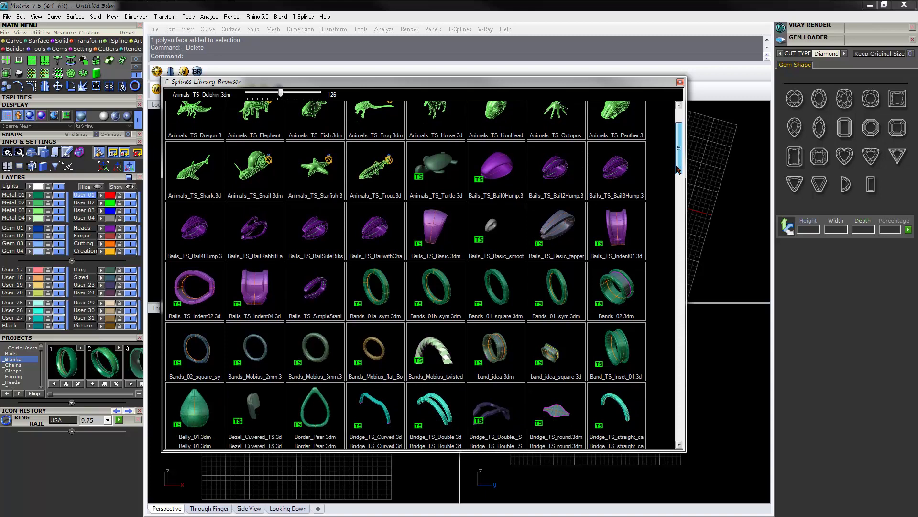
scroll(679, 169, "down", 2)
scroll(680, 143, "up", 7)
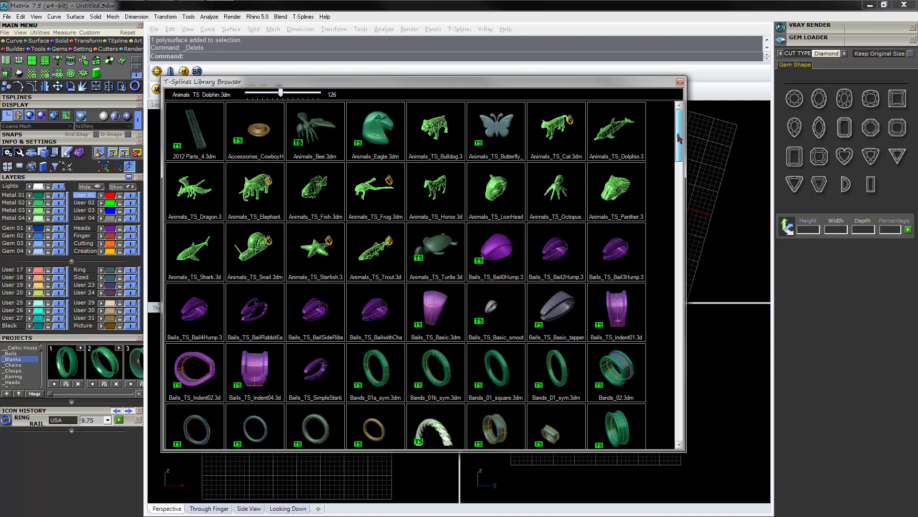
left_click_drag(679, 148, 688, 370)
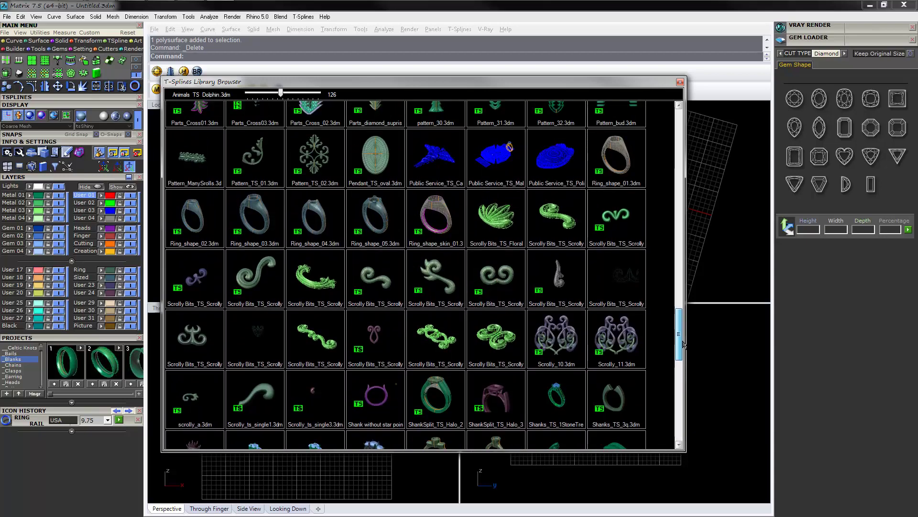
left_click_drag(683, 343, 683, 230)
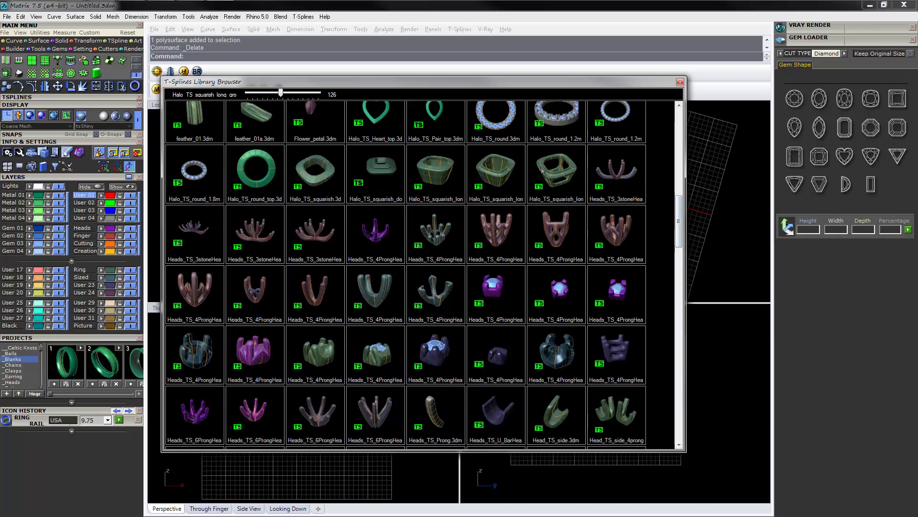
- Set the library browser's thumbnail size to 118 and bring a Heads_TS_4Prong head model into the scene
mouse_move(280, 94)
left_mouse_down()
mouse_move(266, 94)
mouse_move(311, 93)
mouse_move(276, 95)
left_mouse_up()
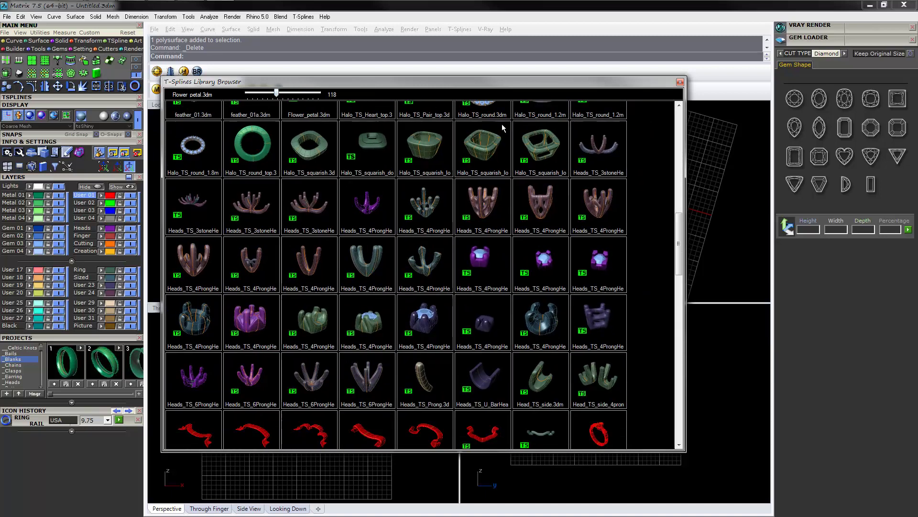
left_click_drag(680, 229, 678, 181)
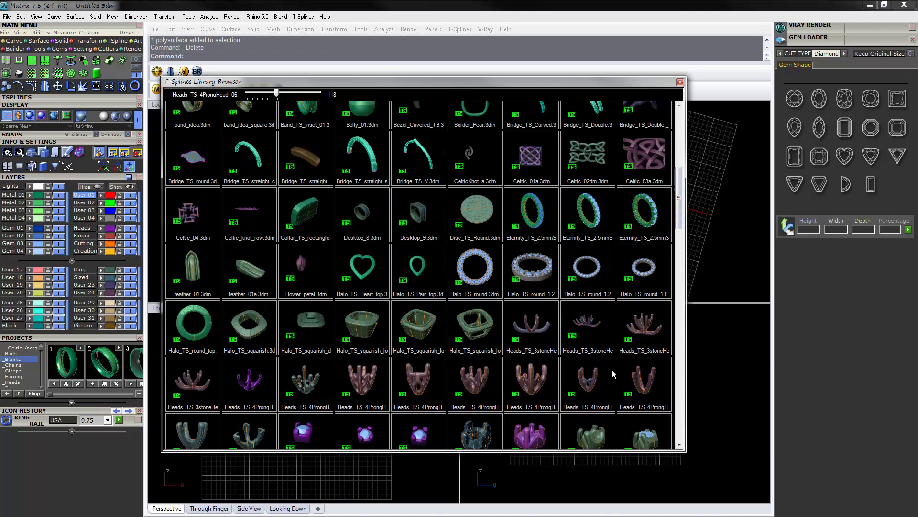
left_click(639, 383)
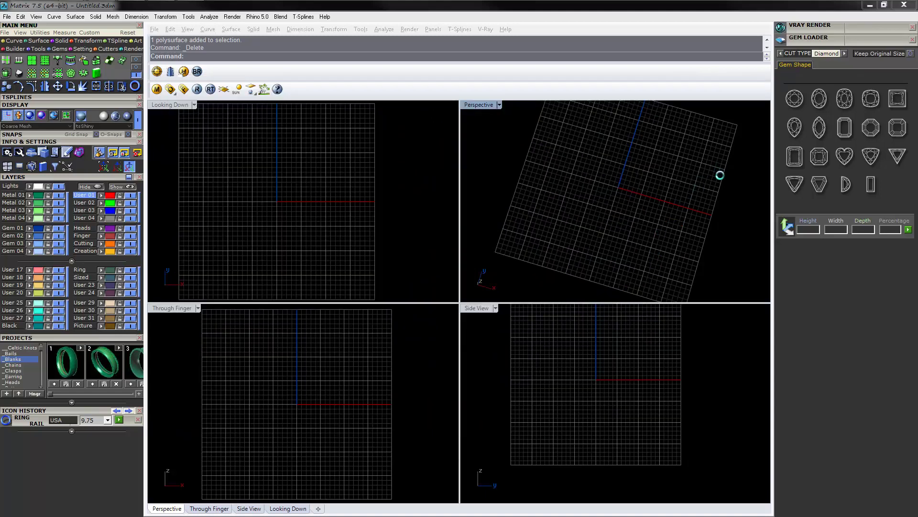
left_click(674, 223)
right_click_drag(656, 238, 586, 231)
- Select the prong head and examine the T-Splines actions in its General context menu
left_click_drag(572, 227, 661, 142)
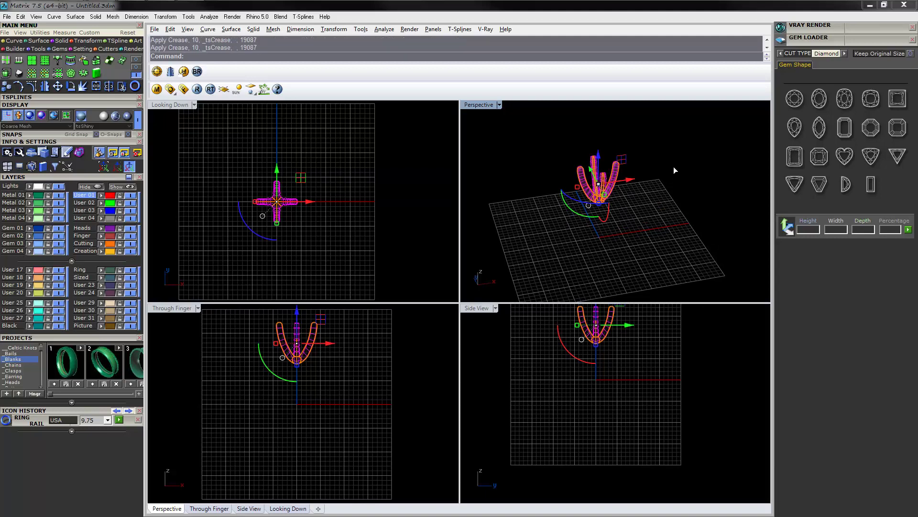
middle_click(675, 199)
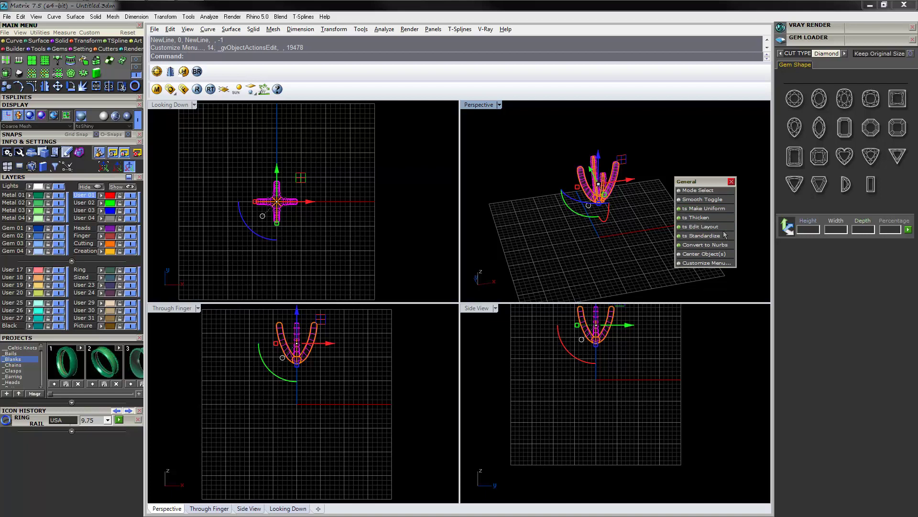
left_click(731, 181)
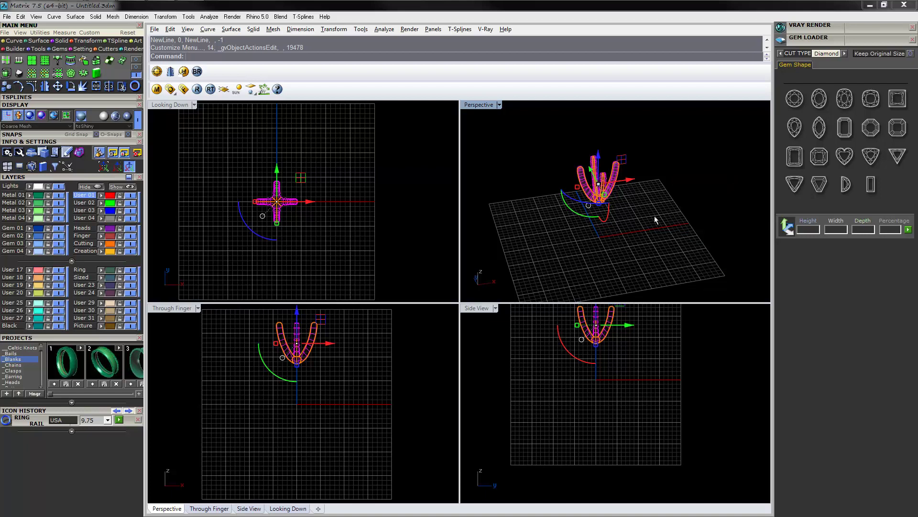
- Open the Export dialog for the selected prong head and cancel it
left_click(543, 260)
left_click(626, 162)
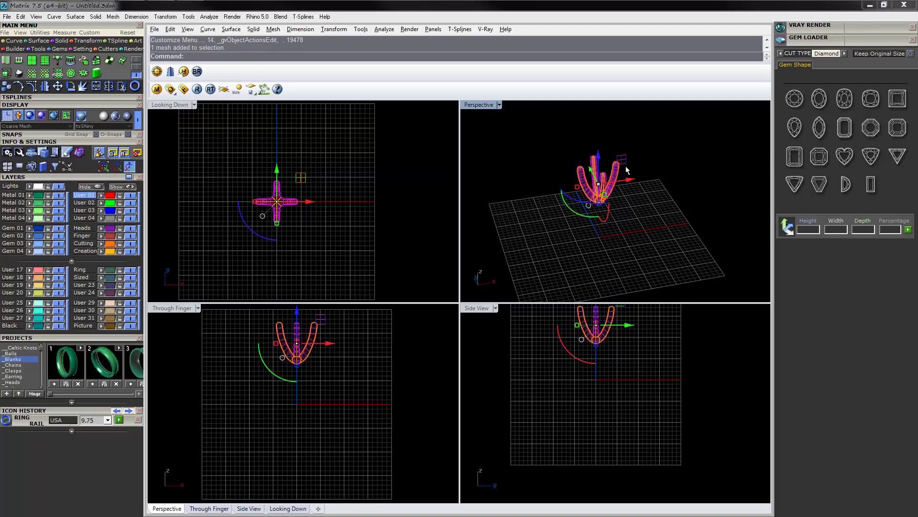
key("ctrl+e")
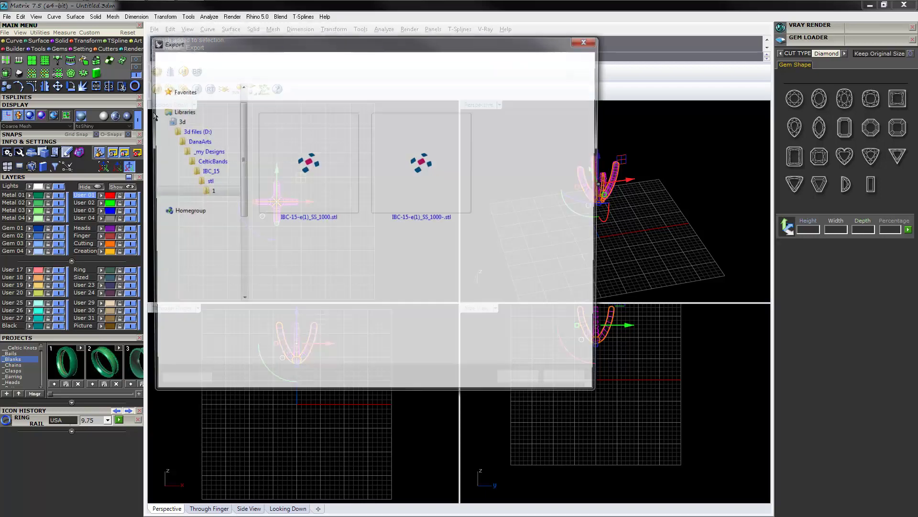
key("Escape")
- Select the whole prong head in the Perspective view and delete it from the scene
left_click(443, 254)
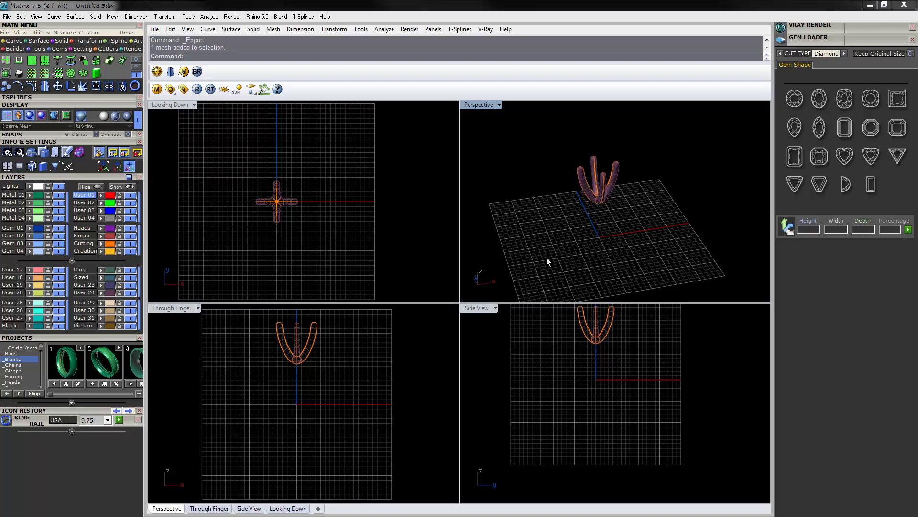
left_click_drag(541, 257, 661, 132)
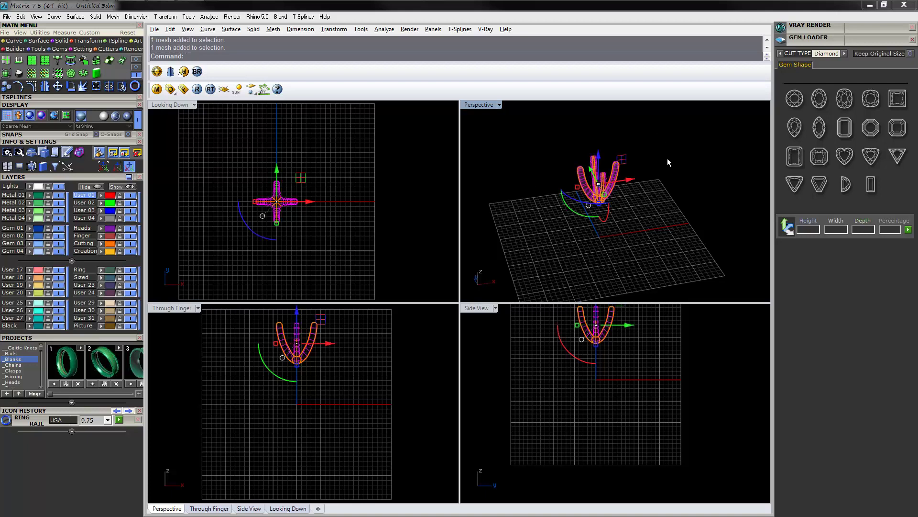
key("Delete")
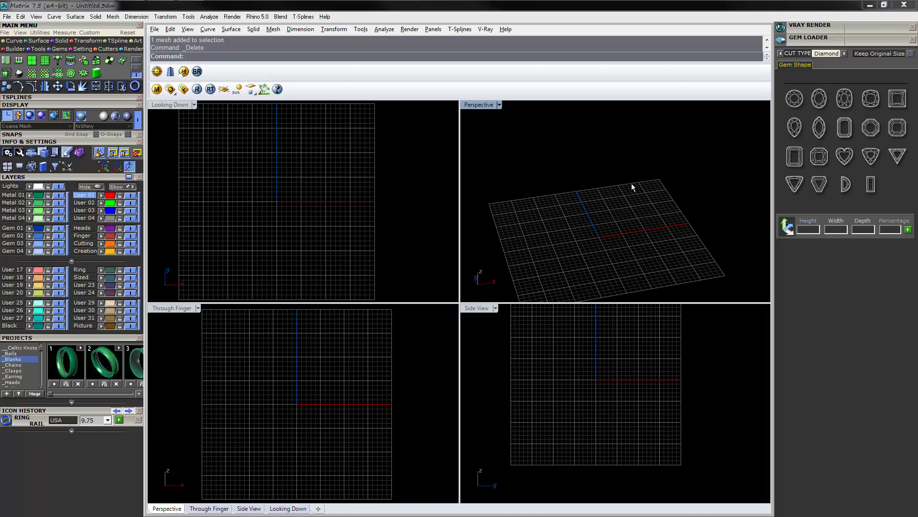
- Reopen the T-Splines Library Browser and return to the animal models at the start of the library
left_click(97, 73)
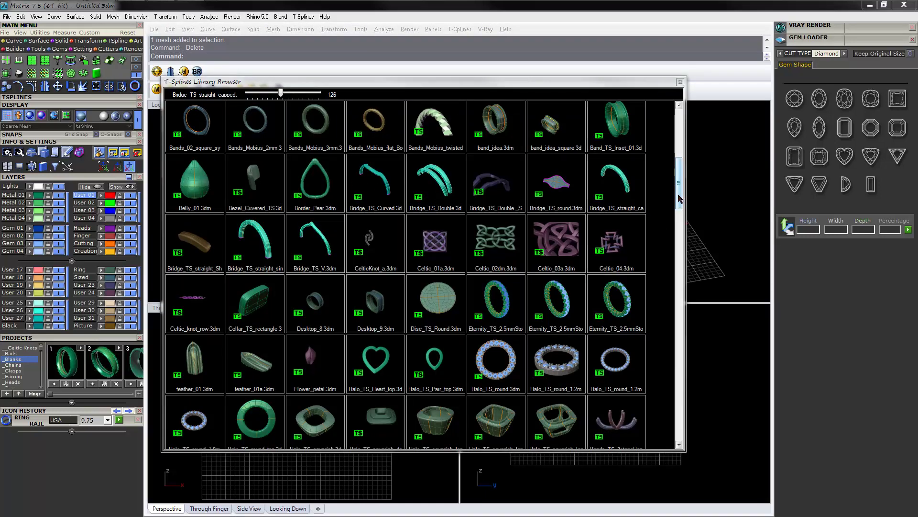
left_click_drag(680, 198, 682, 149)
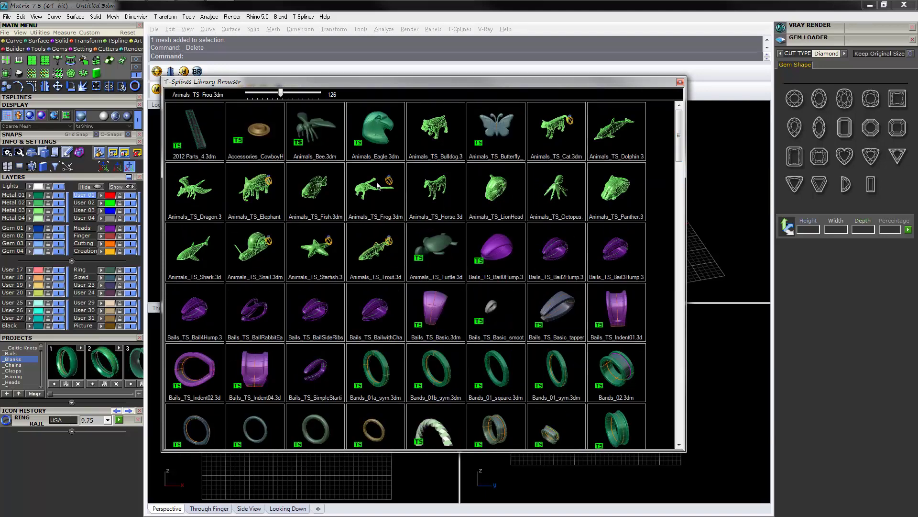
- Switch to Firefox, examine the Bermark Library feature on the gemvision.com/m8 page, and minimize the browser window
mouse_move(125, 5)
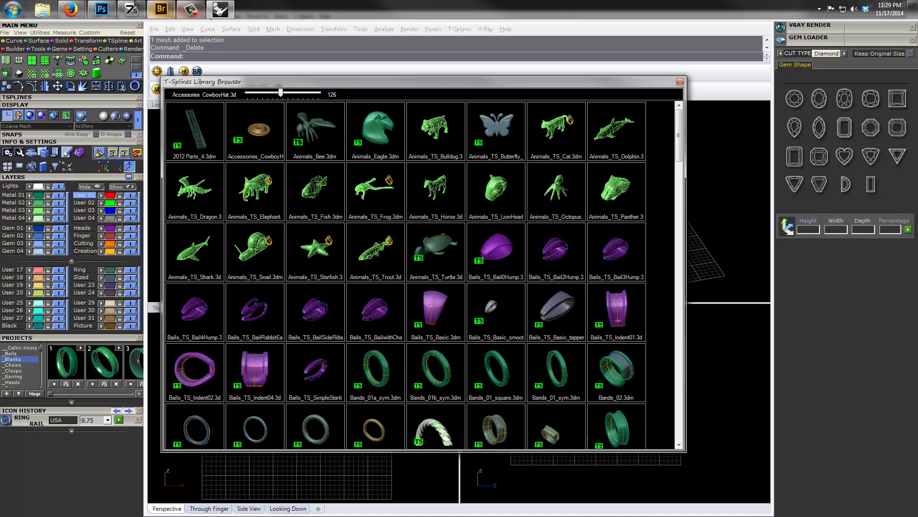
mouse_move(72, 9)
left_click(143, 62)
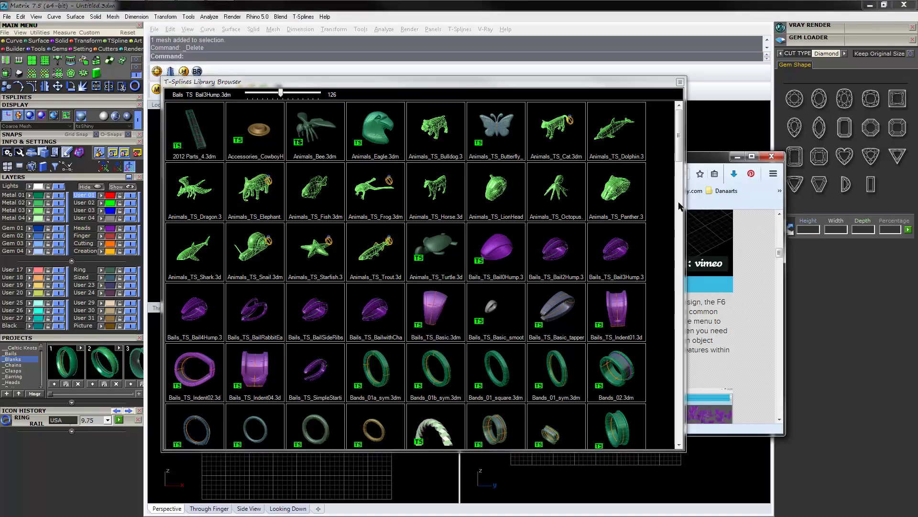
left_click(704, 161)
left_click_drag(669, 161, 668, 153)
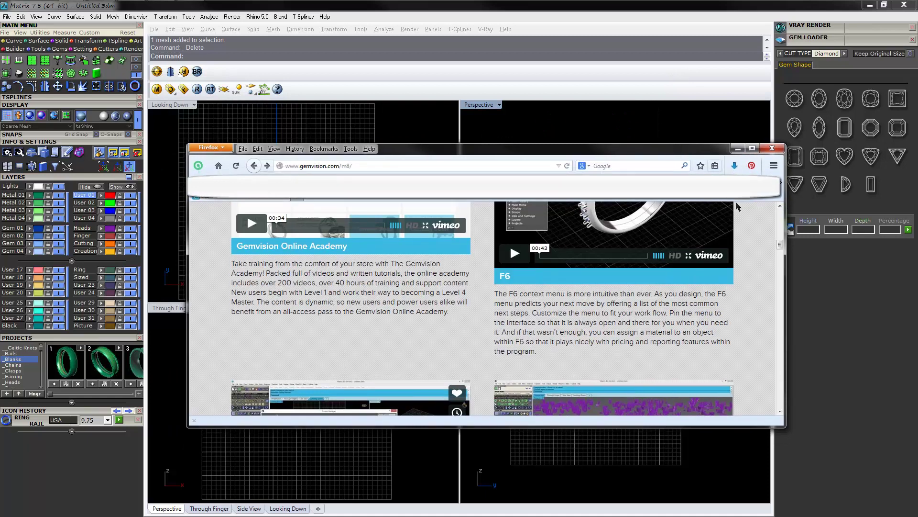
mouse_move(779, 258)
left_mouse_down()
mouse_move(780, 228)
mouse_move(780, 272)
left_mouse_up()
mouse_move(300, 352)
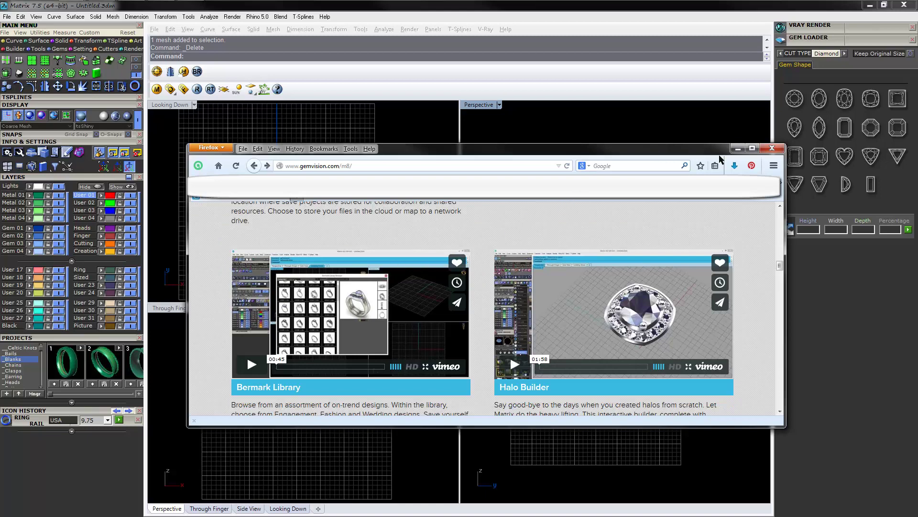
left_click(737, 148)
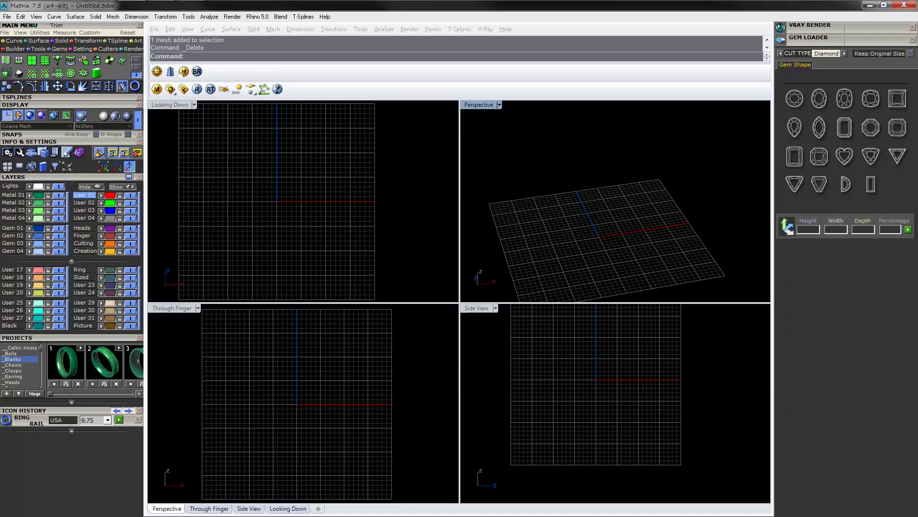
- Bring back the T-Splines Library Browser, look through its animal, bail and band models, and close it
left_click(97, 72)
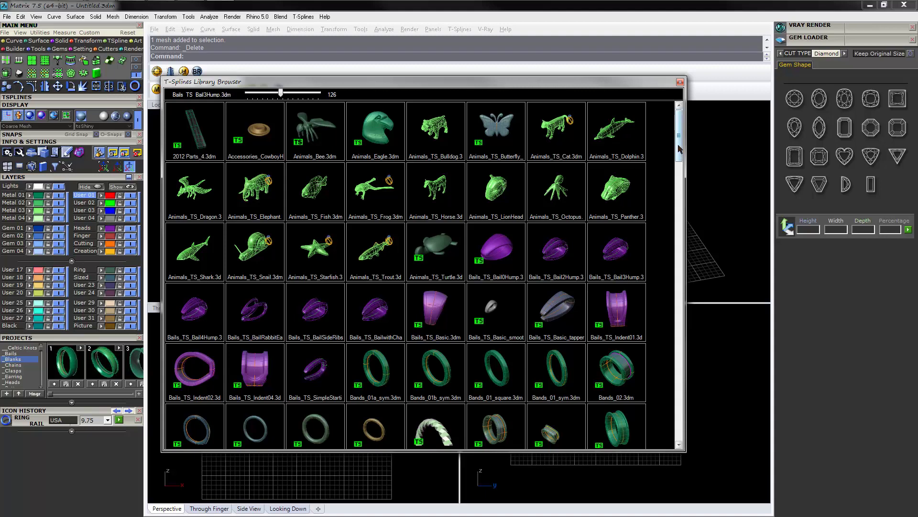
scroll(679, 200, "down", 5)
left_click_drag(679, 190, 680, 122)
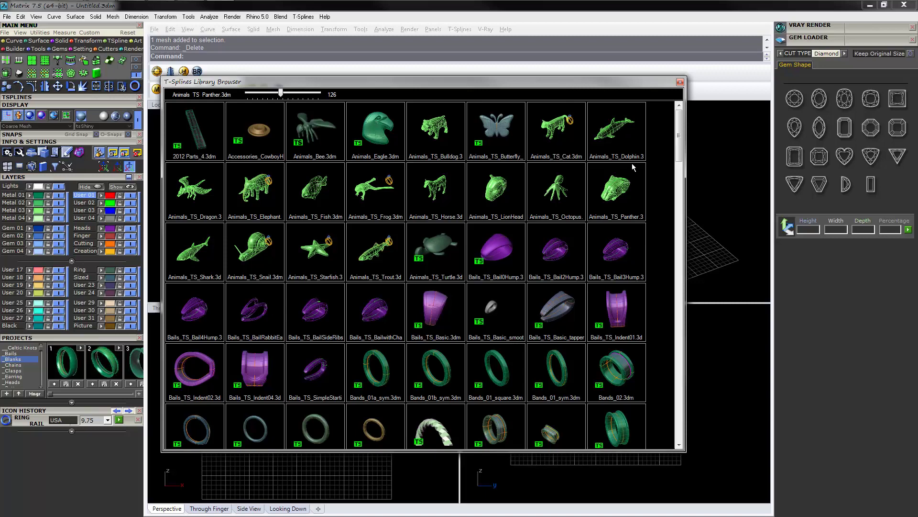
left_click(681, 81)
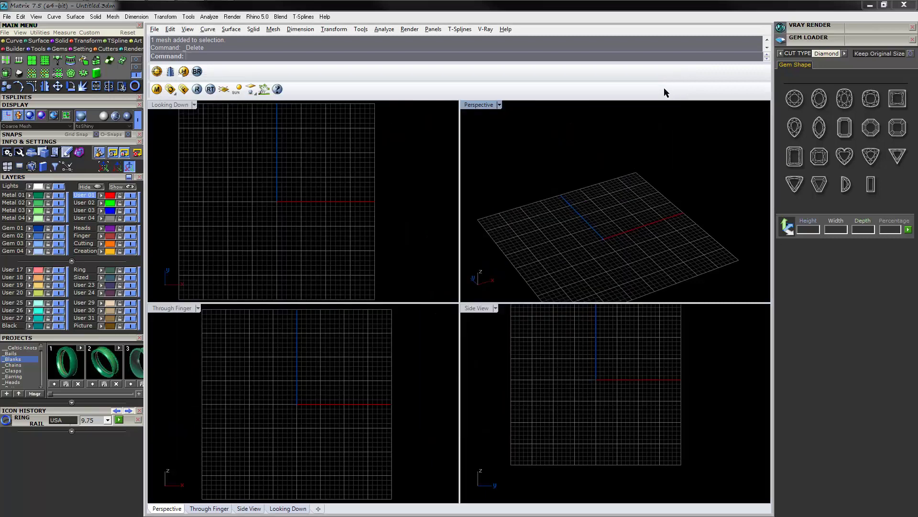
- Start the project timer for the _Blanks project and stop it again
left_click(32, 392)
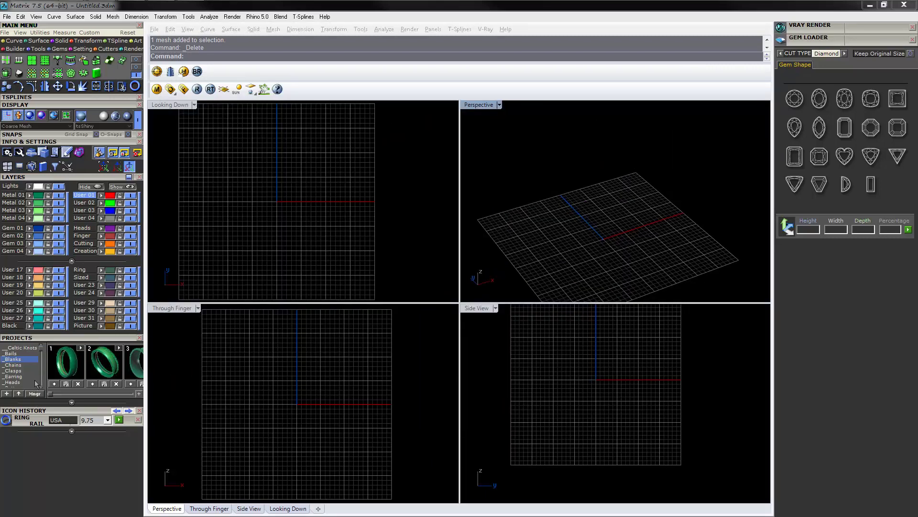
right_click(18, 360)
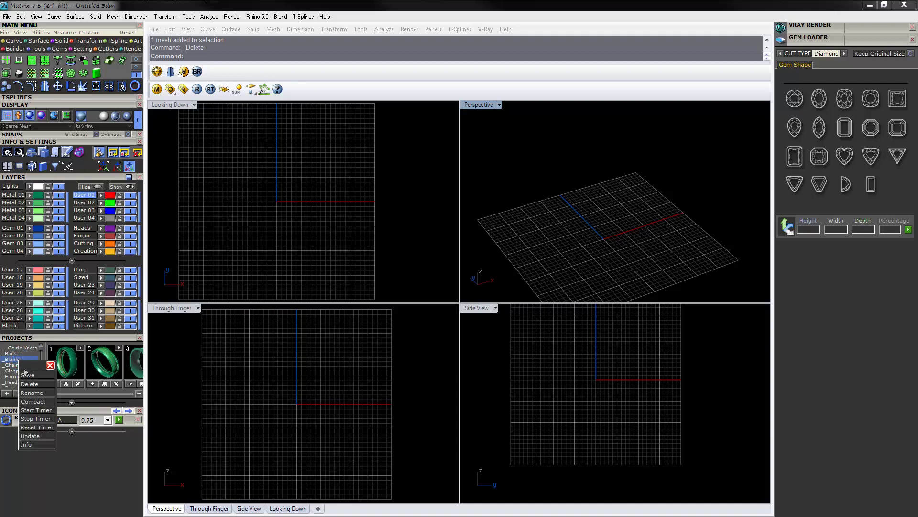
left_click(36, 410)
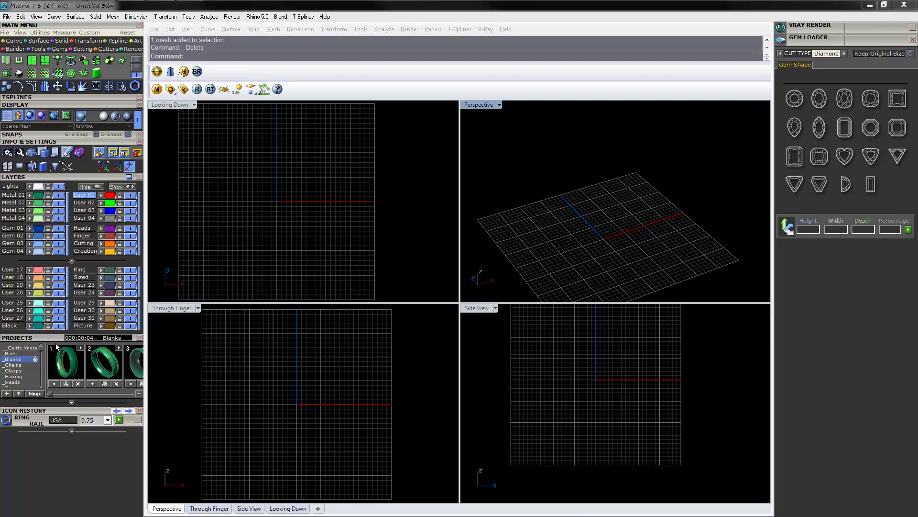
right_click(24, 362)
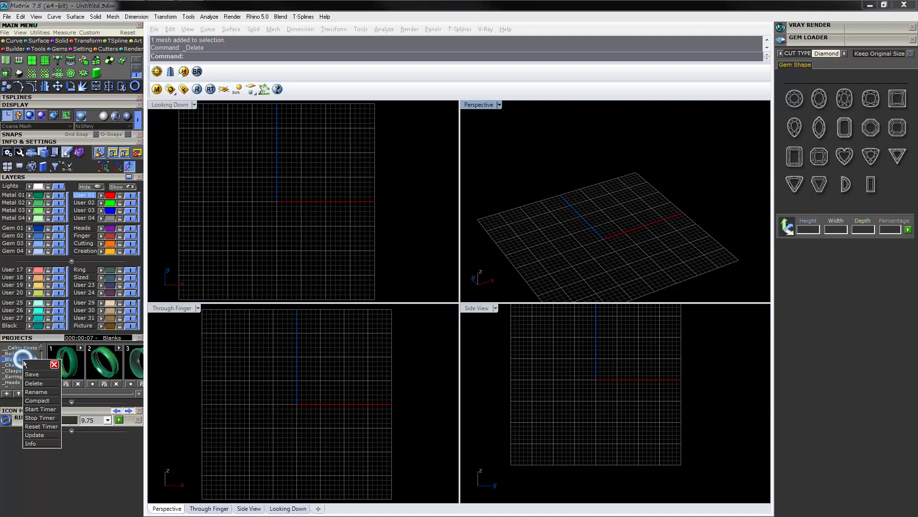
left_click(46, 419)
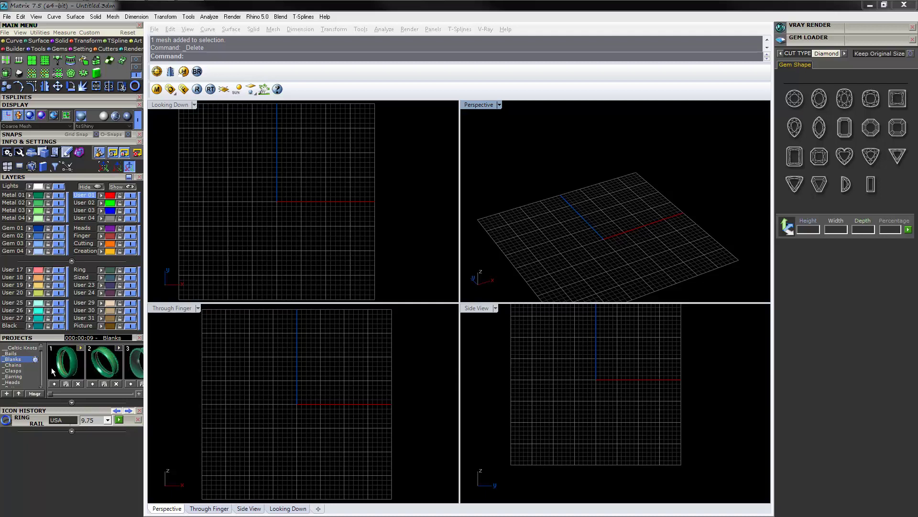
- Zoom out the Through Finger view, and briefly open and close the T-Splines Library Browser
scroll(325, 323, "down", 5)
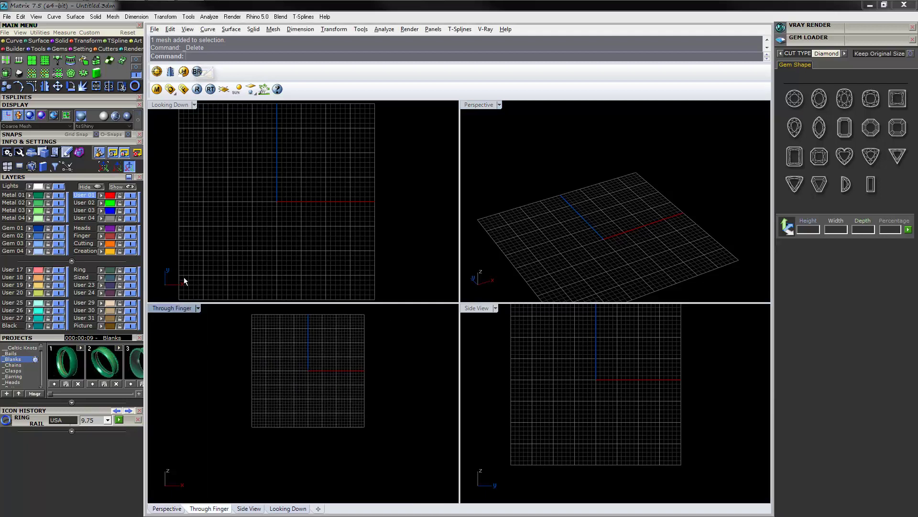
left_click(197, 71)
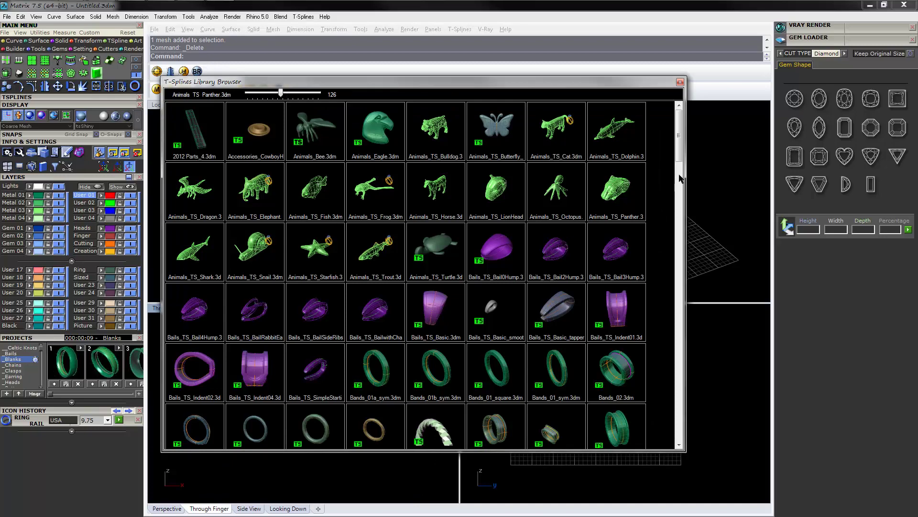
left_click_drag(680, 178, 680, 152)
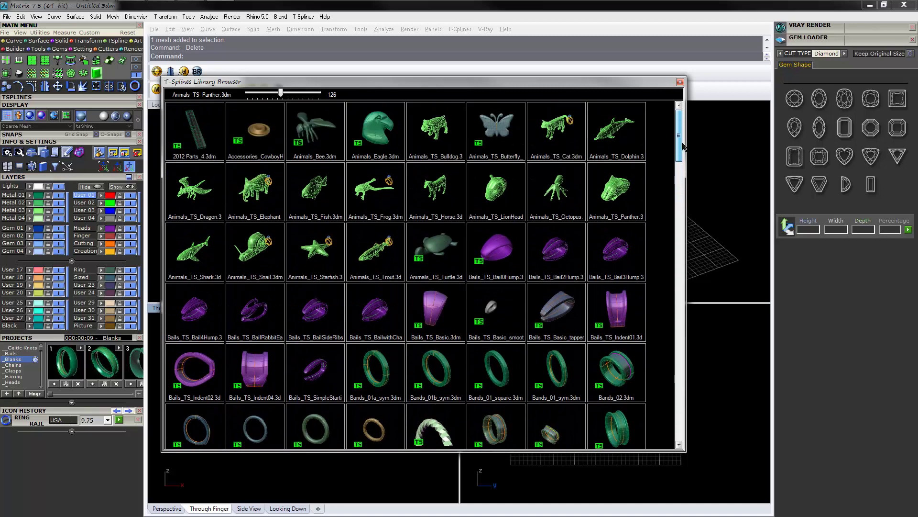
left_click(680, 83)
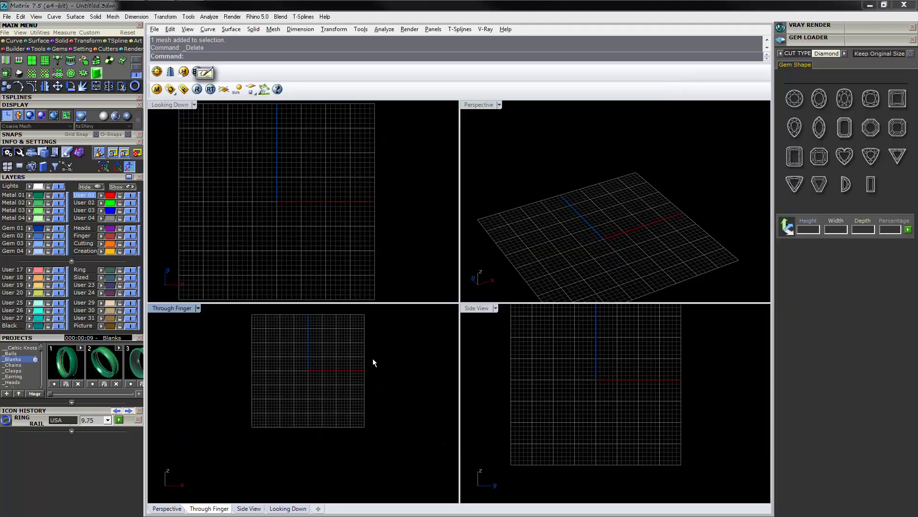
- Open the Libraries window, look through the animal and bail models in the T-Splines library folder, and close it
right_click_drag(373, 357, 372, 375)
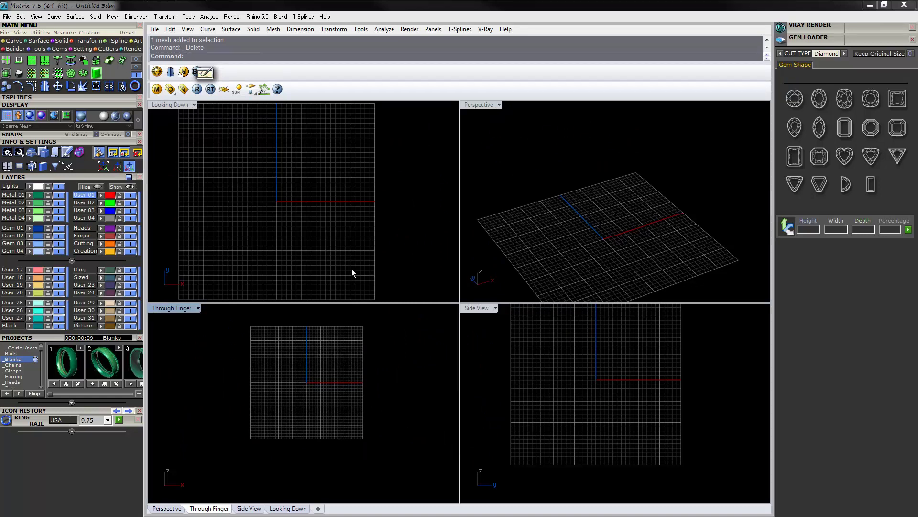
left_click(204, 71)
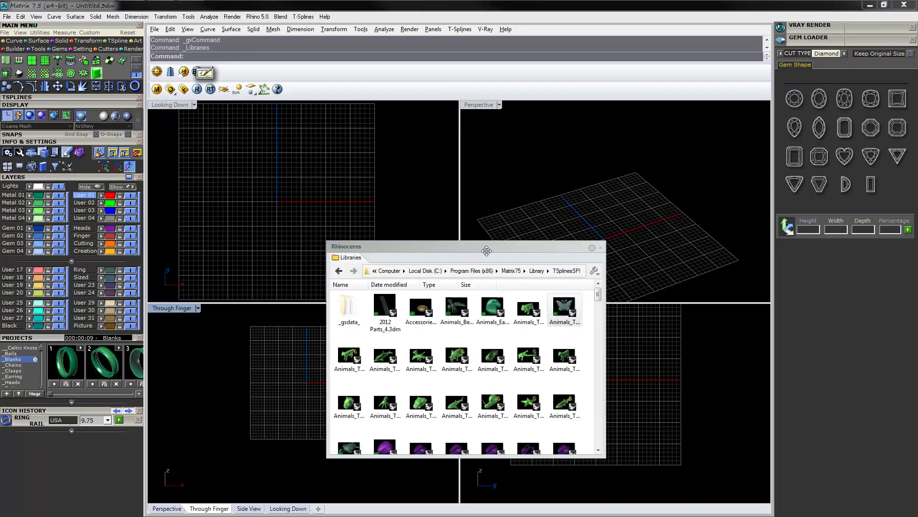
left_click_drag(486, 251, 536, 215)
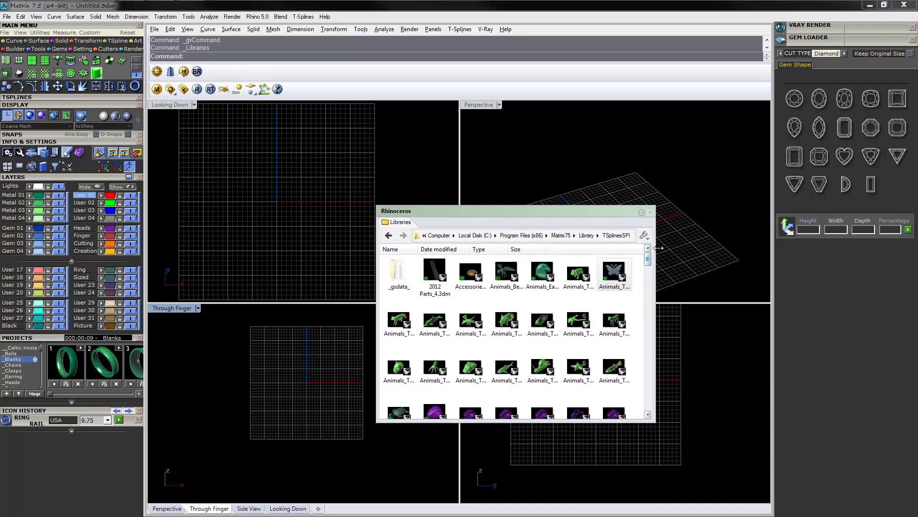
left_click_drag(649, 260, 649, 280)
left_click_drag(648, 282, 659, 213)
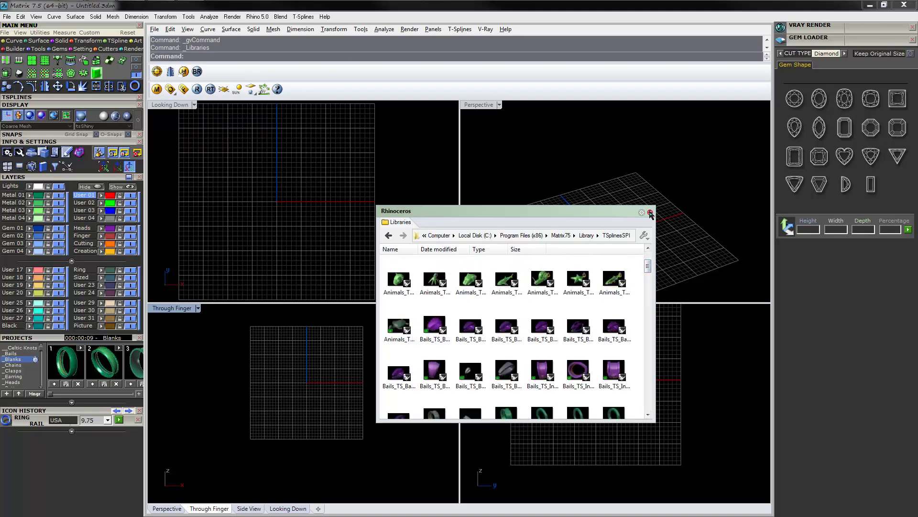
left_click(651, 212)
- Open the T-Splines Library Browser, look through its heads, heraldry, parts, scrolly bits and shanks models, and close it
left_click(197, 71)
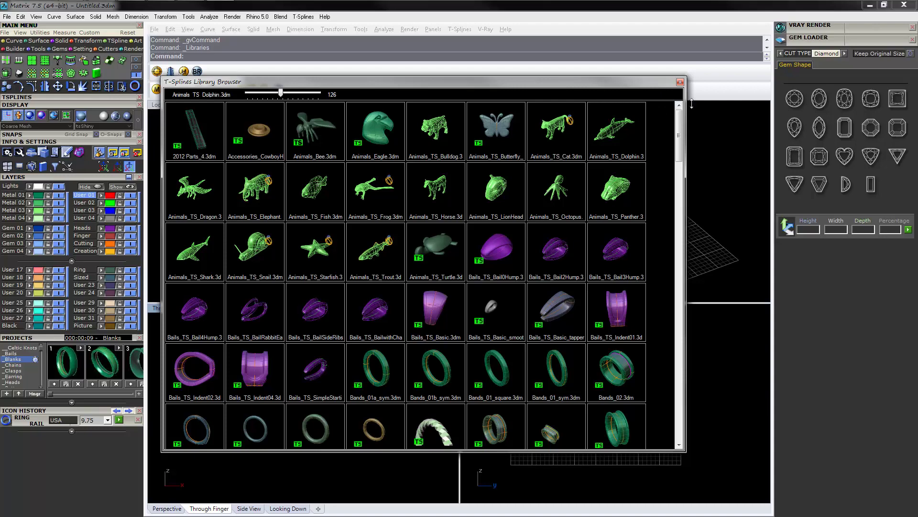
scroll(668, 252, "down", 15)
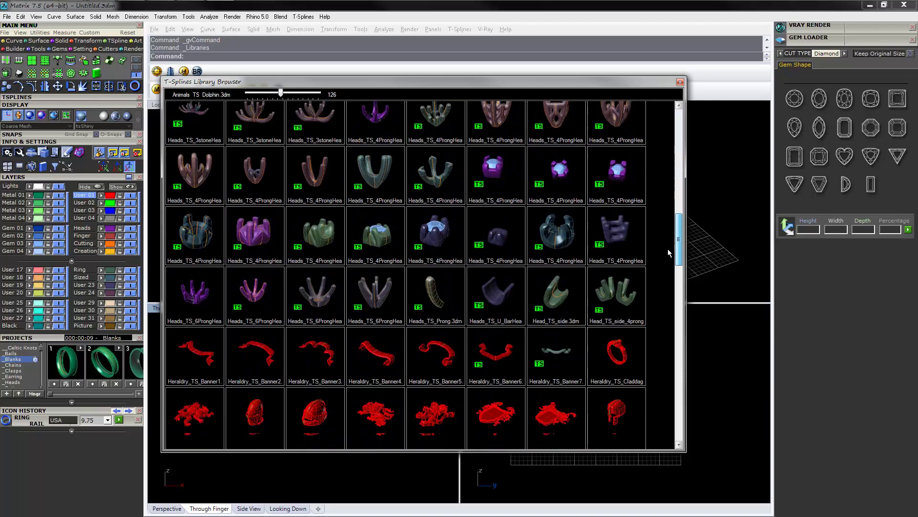
scroll(668, 249, "down", 15)
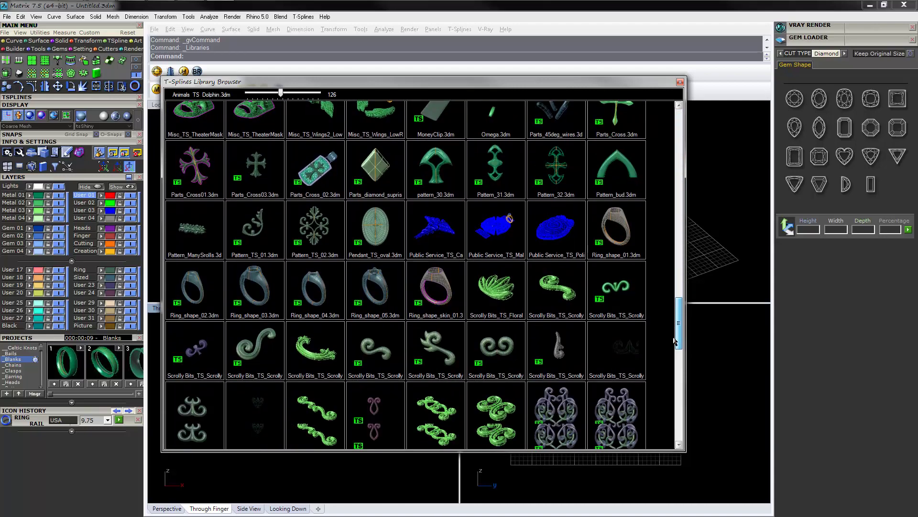
scroll(674, 341, "down", 12)
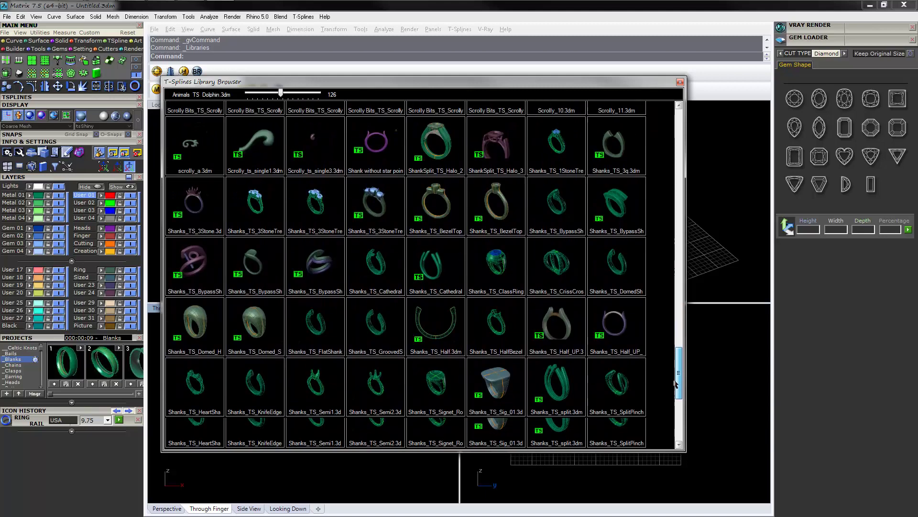
left_click_drag(675, 382, 675, 362)
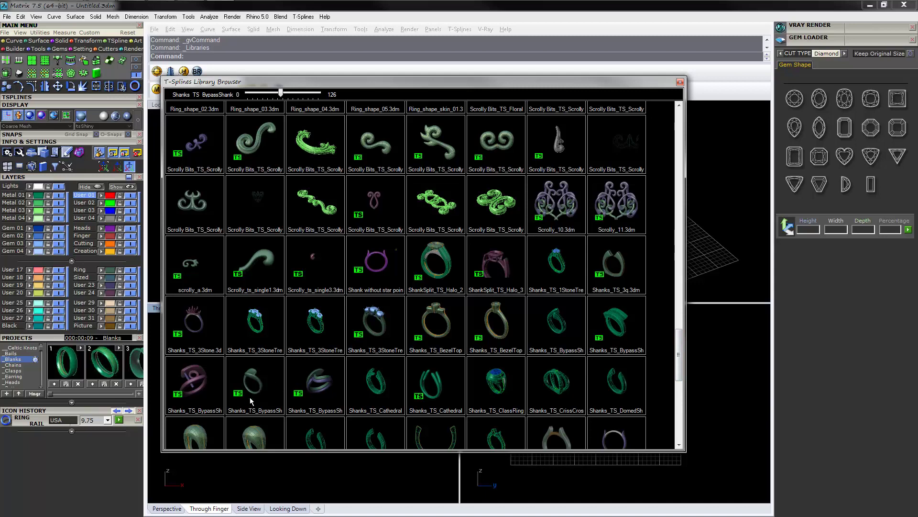
left_click_drag(680, 325, 676, 195)
left_click(680, 82)
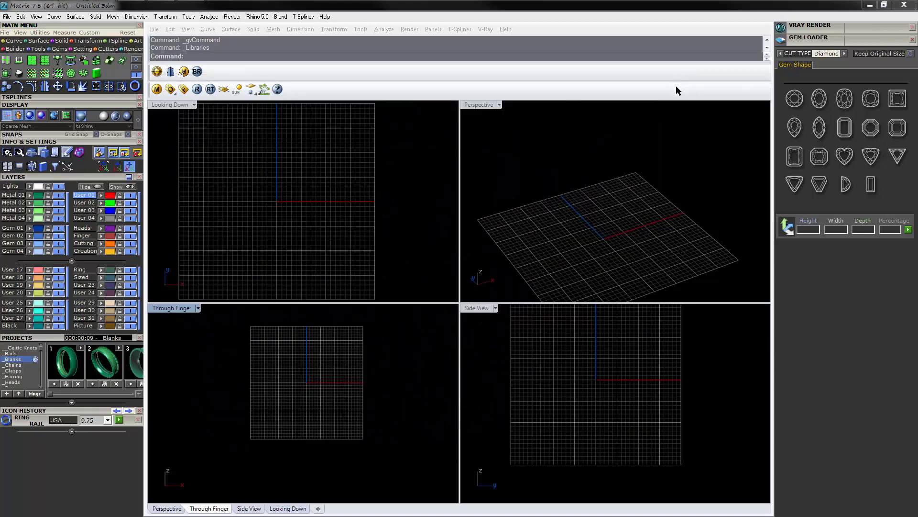